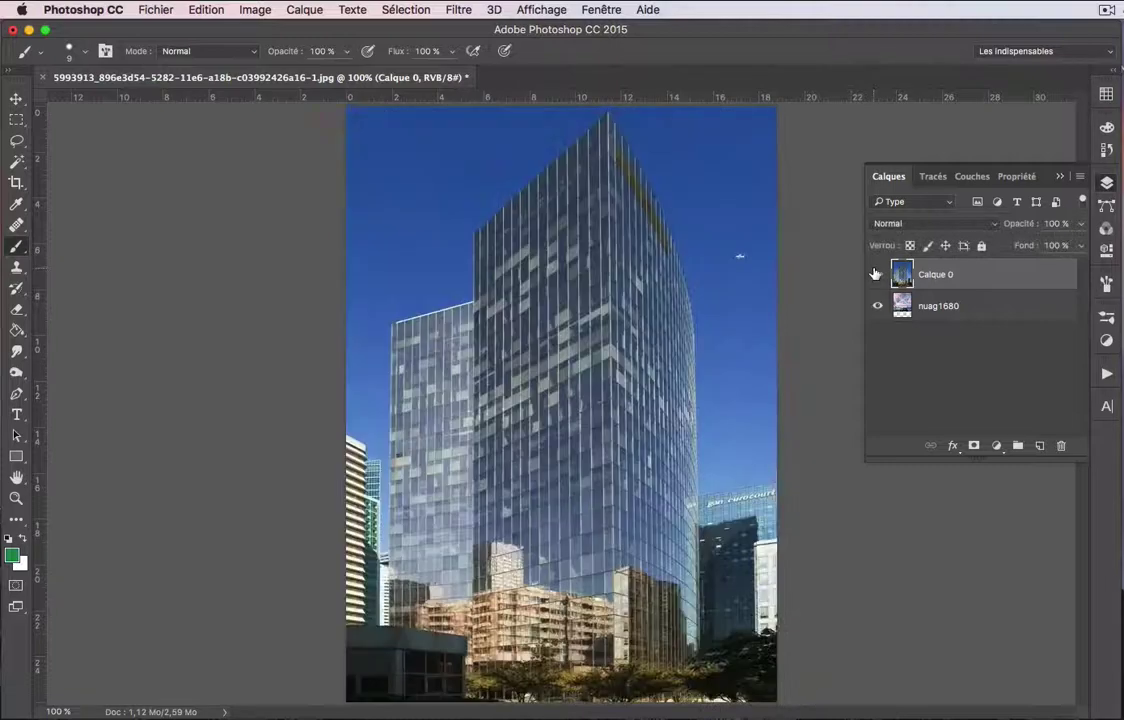
Using the Pen tool in path mode, start a path along the rooflines of the small buildings at the photo's left edge.
click(928, 178)
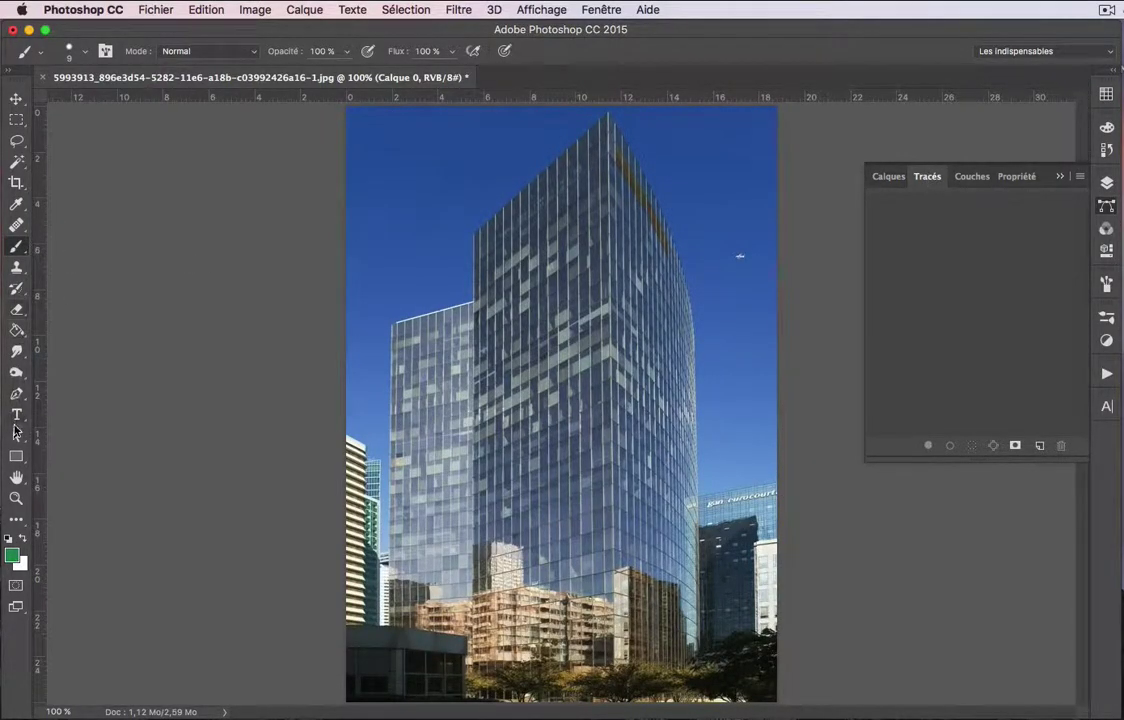
click(17, 394)
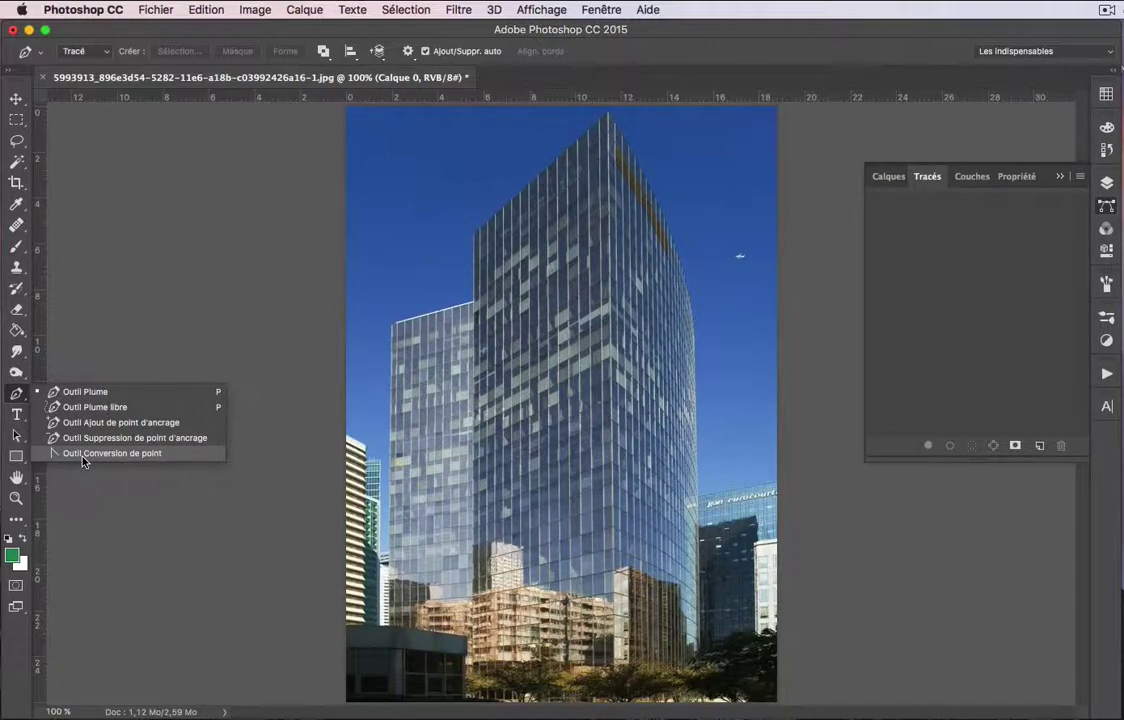
click(71, 395)
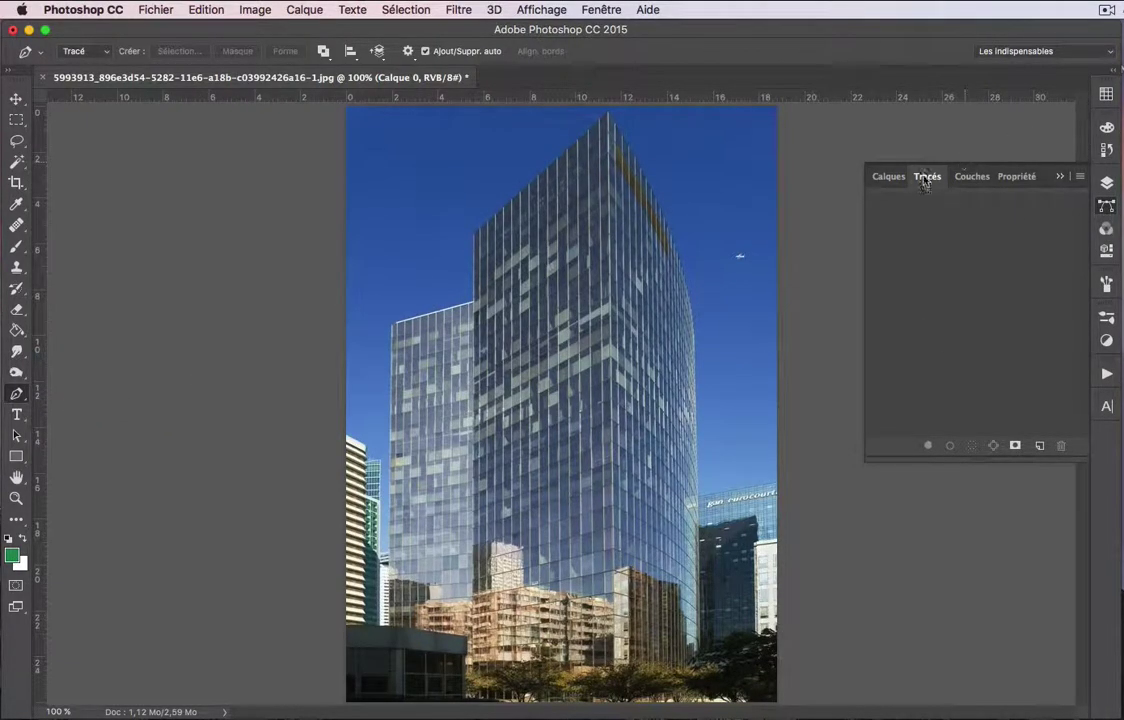
scroll(474, 436, up, 5)
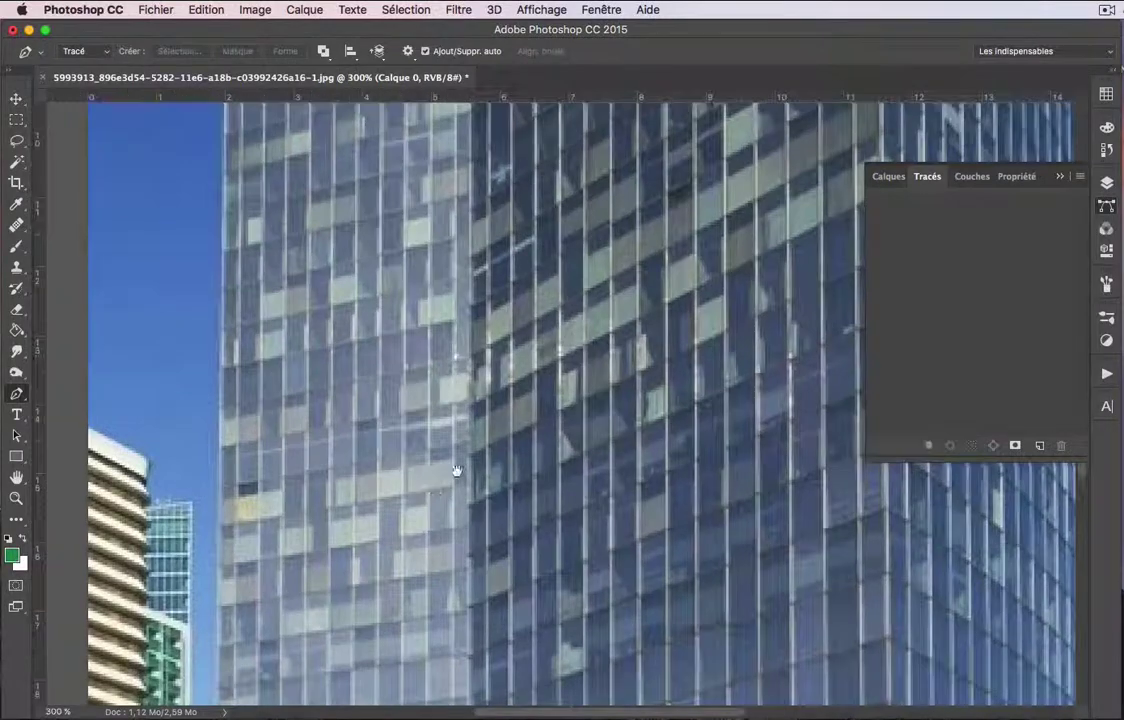
drag(456, 470, 548, 372)
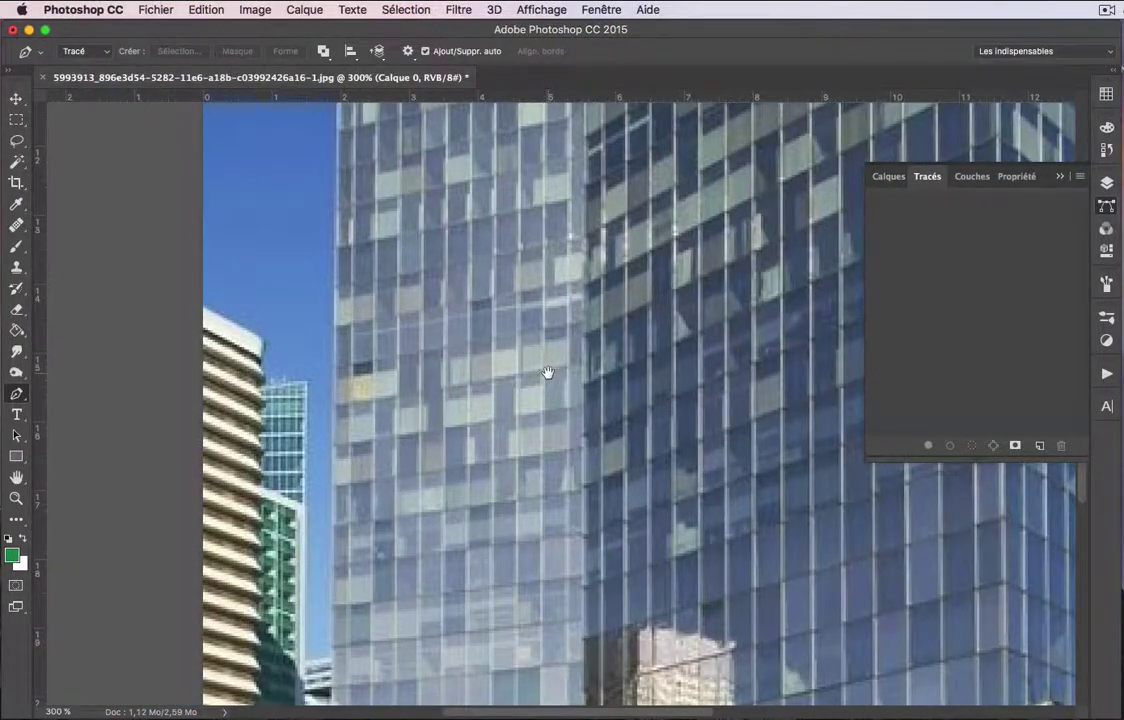
click(204, 313)
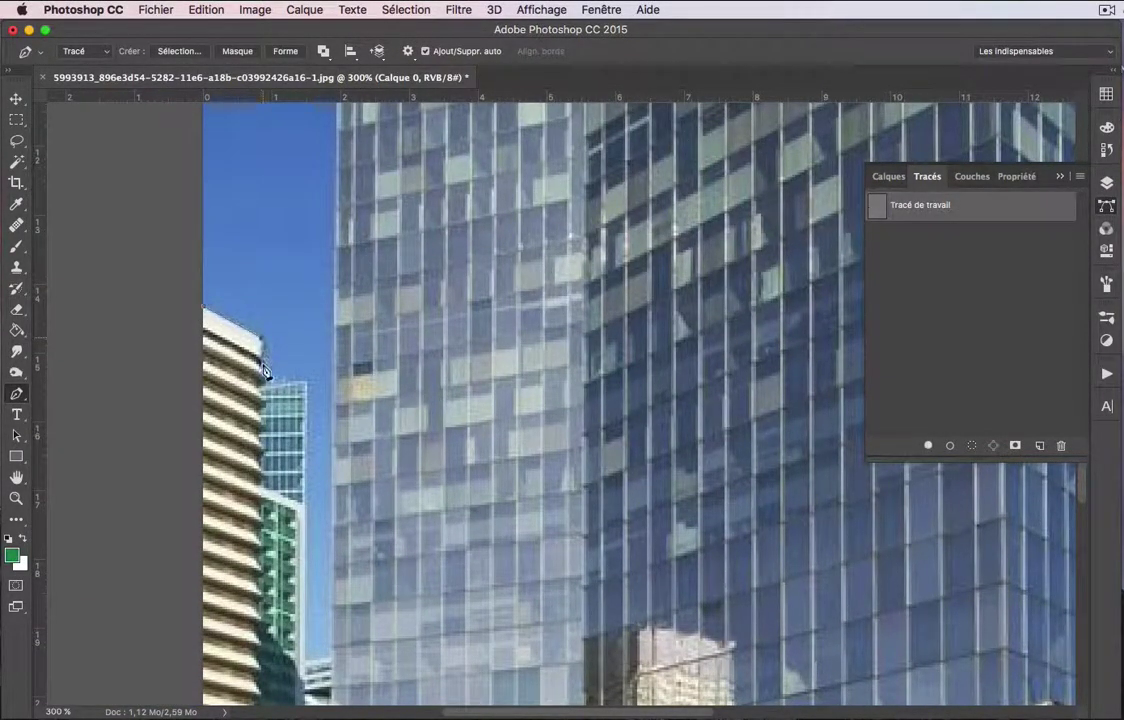
click(262, 337)
click(305, 382)
drag(350, 408, 352, 303)
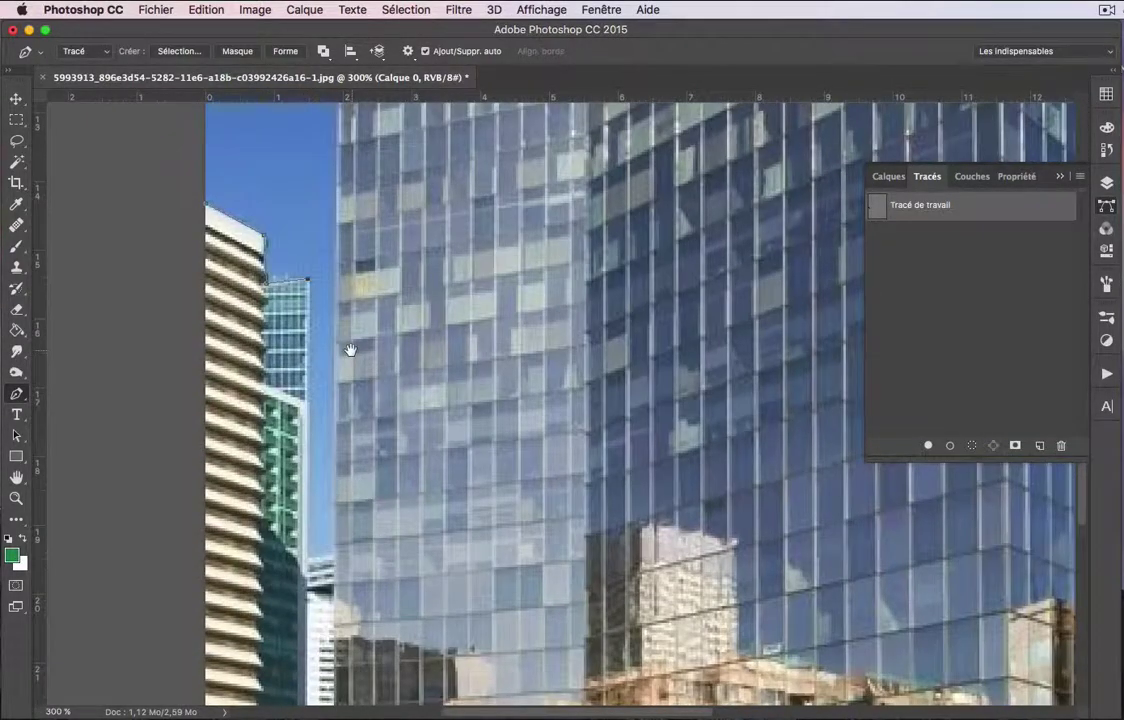
click(306, 561)
Continue the path along the lower glass block's outline and roof, then up the main tower's side and roofline to its peak.
scroll(418, 460, up, 8)
scroll(418, 497, up, 2)
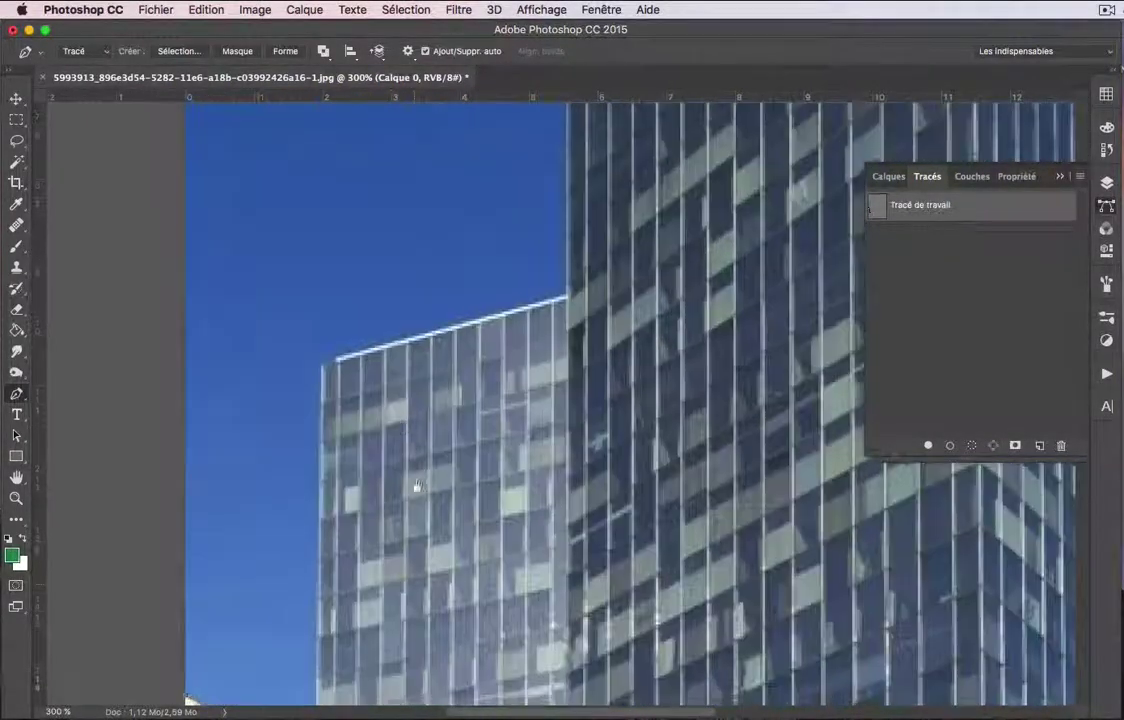
click(322, 371)
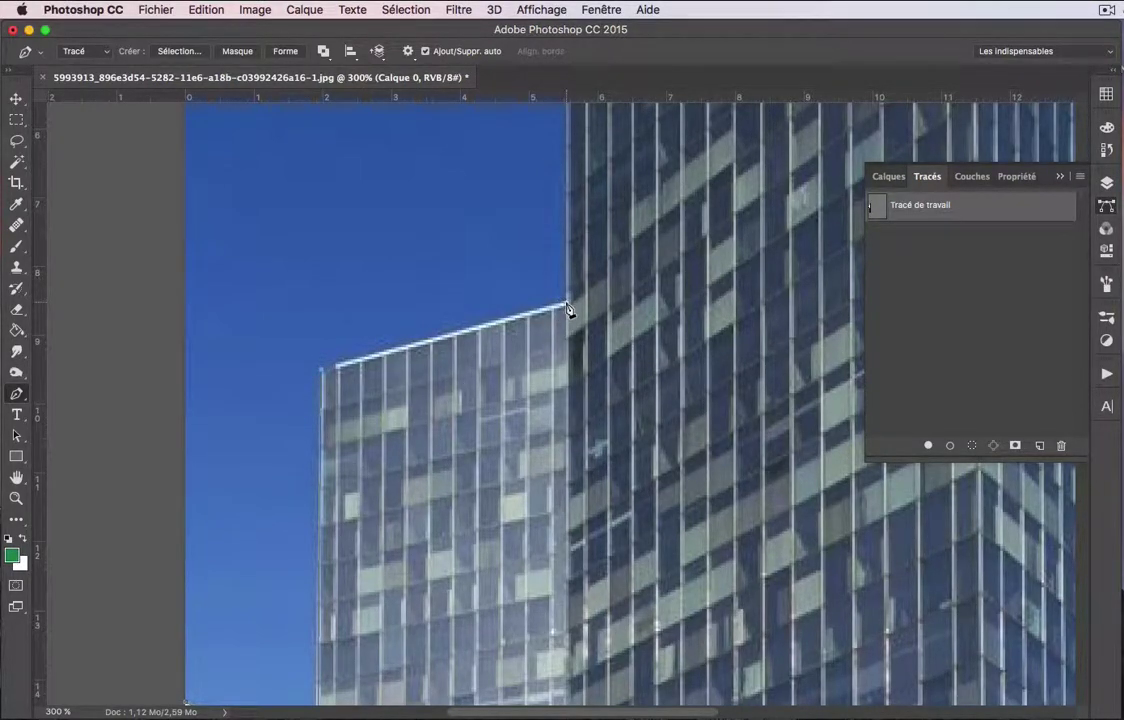
drag(625, 231, 612, 512)
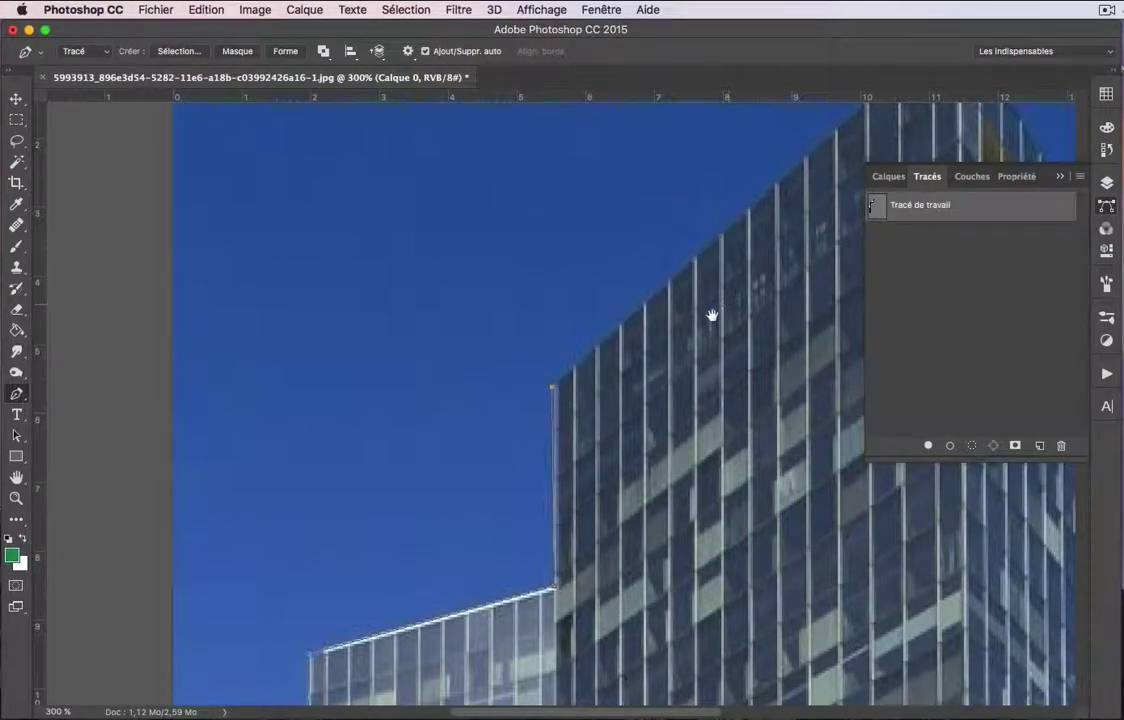
drag(715, 314, 514, 406)
drag(753, 251, 689, 333)
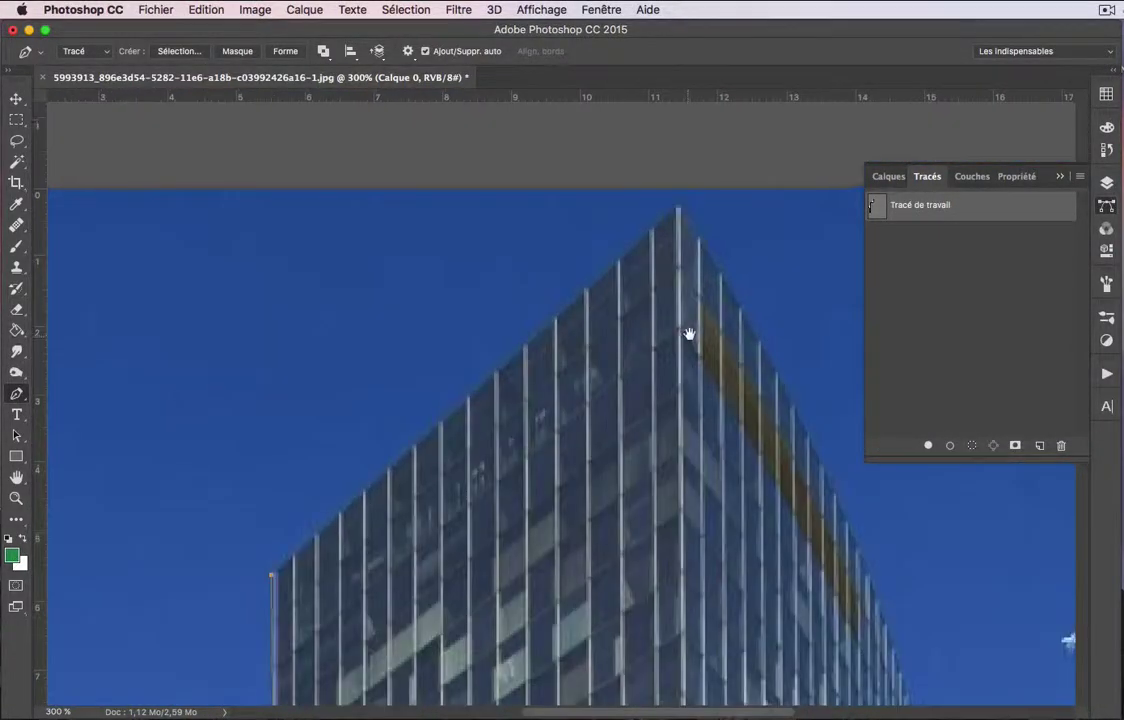
click(678, 214)
Draw a curved segment from the tower's peak along its rounded side, adjusting the direction handle to follow the facade's edge.
drag(735, 253, 659, 229)
drag(693, 299, 657, 268)
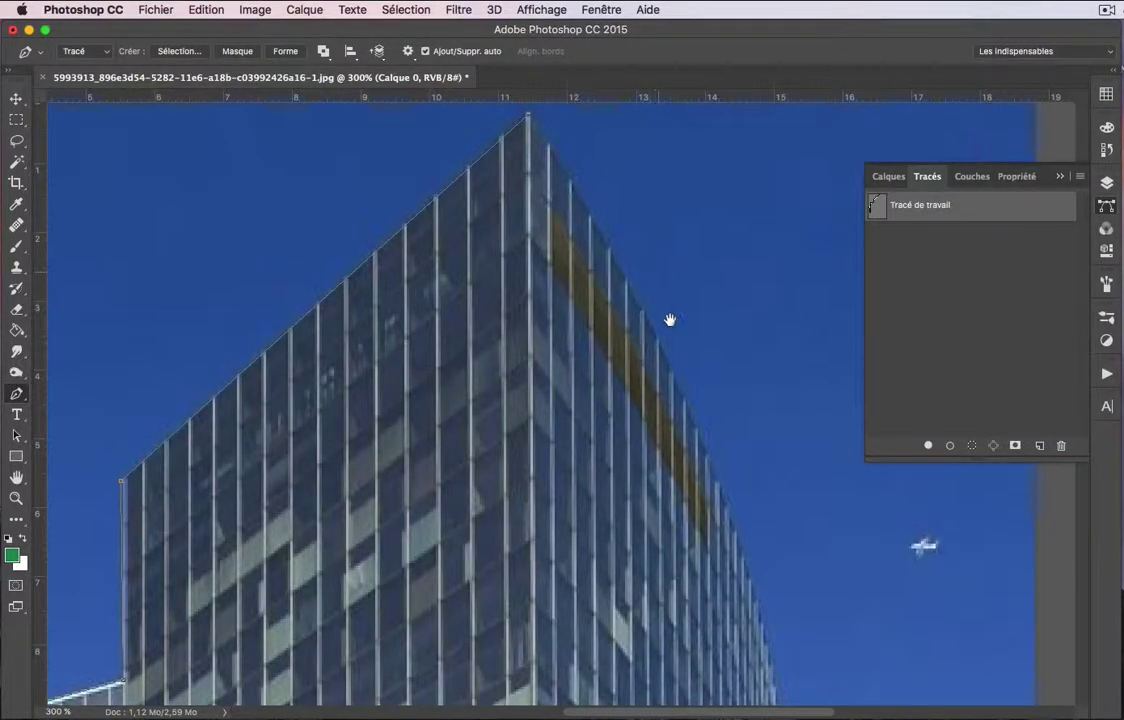
alt+click(671, 325)
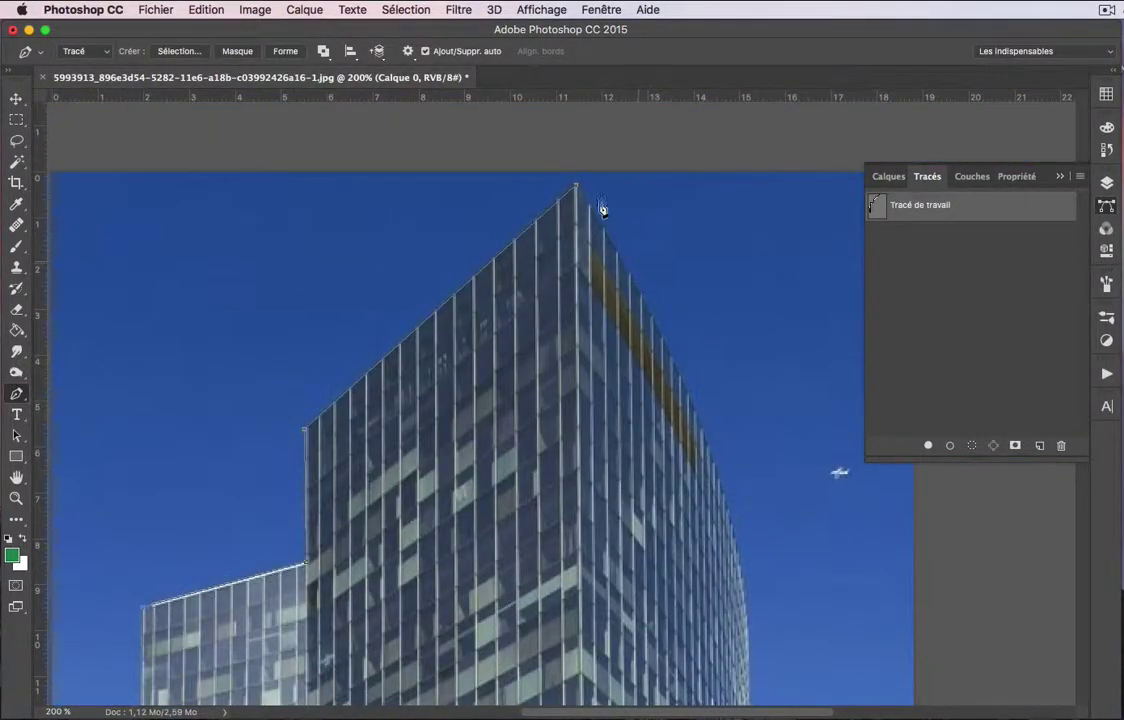
drag(577, 187, 629, 244)
drag(668, 297, 727, 382)
scroll(715, 319, down, 5)
scroll(715, 319, right, 1)
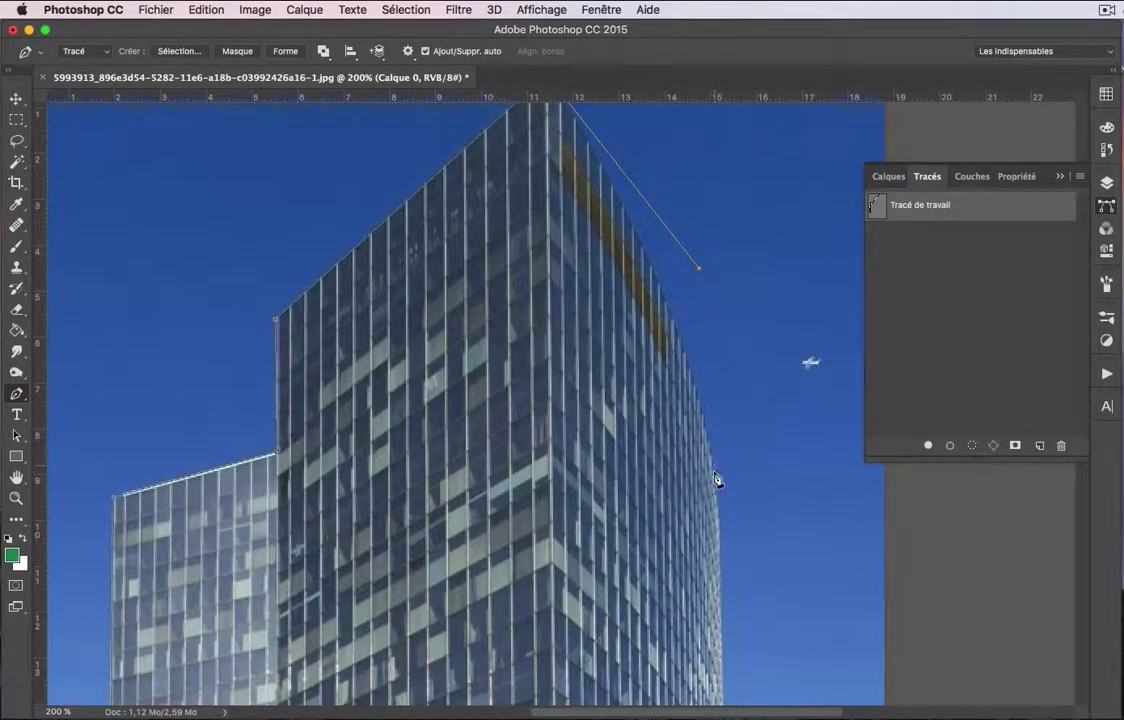
click(715, 480)
drag(706, 247, 710, 265)
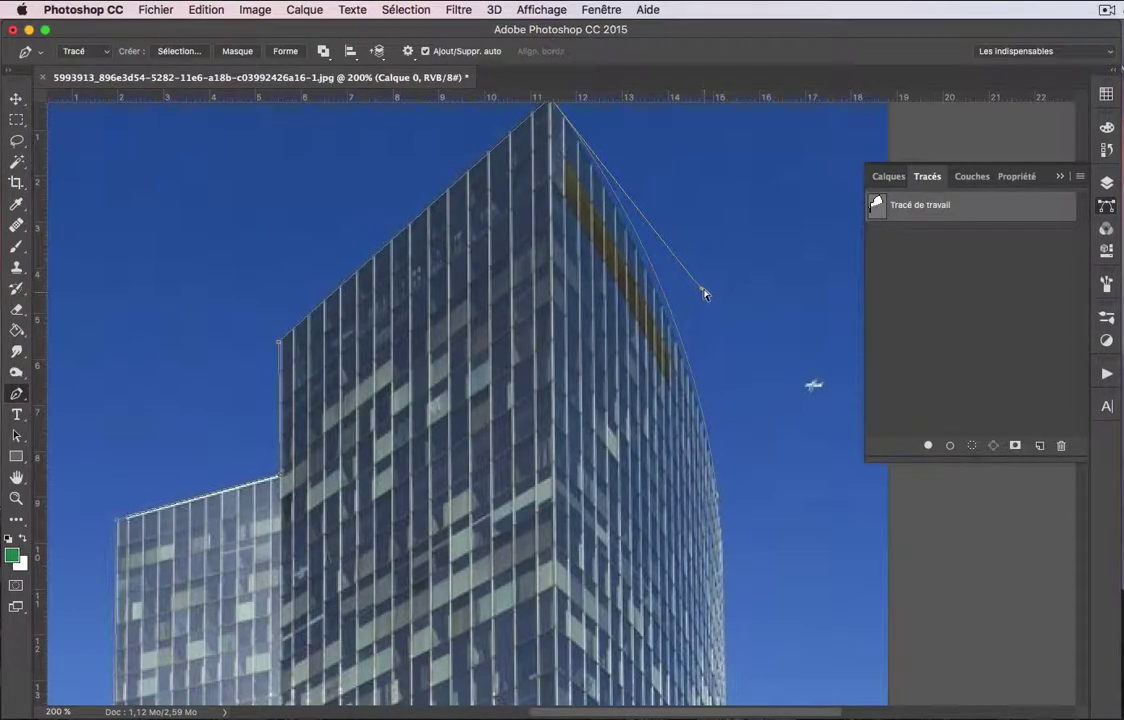
drag(704, 294, 720, 374)
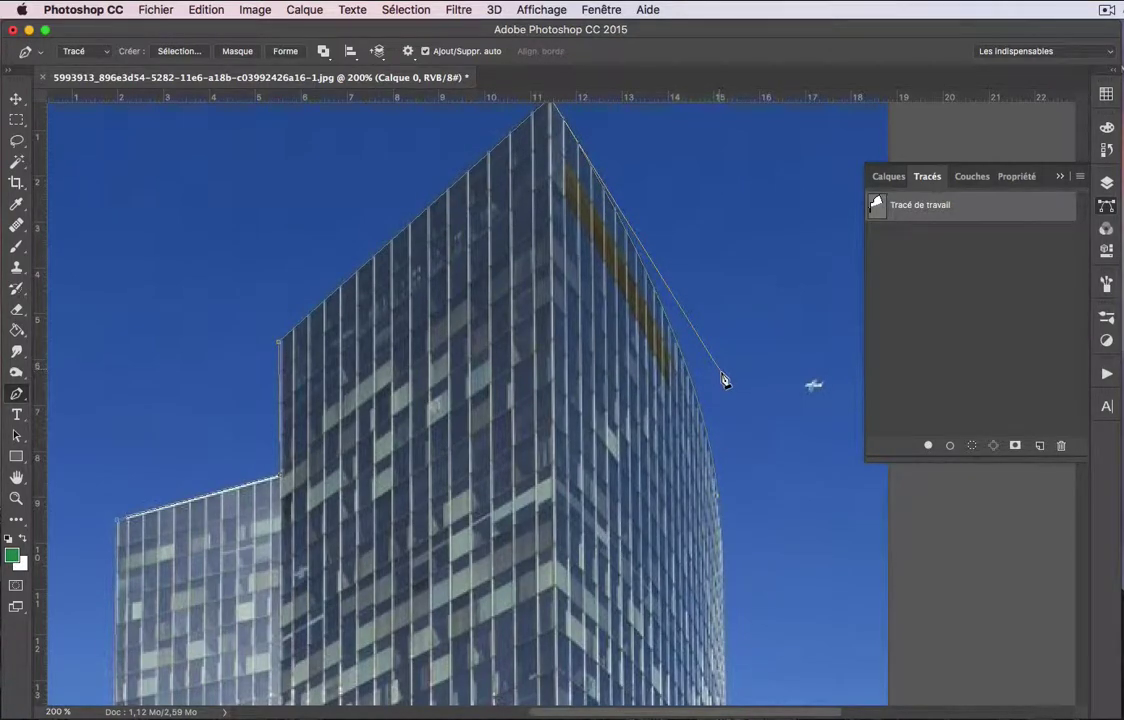
Extend the path down the tower, along the Gan Eurocourtage building's roof and around the photo's lower corners, closing it at the starting point.
drag(743, 462, 745, 316)
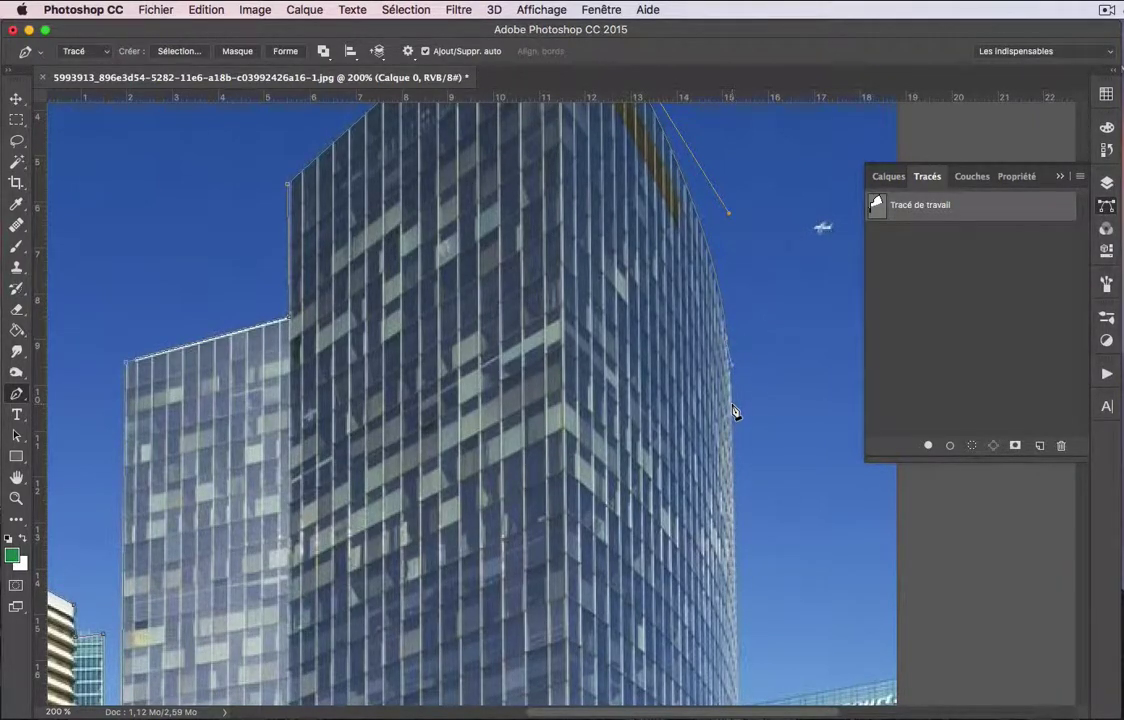
drag(755, 452, 763, 321)
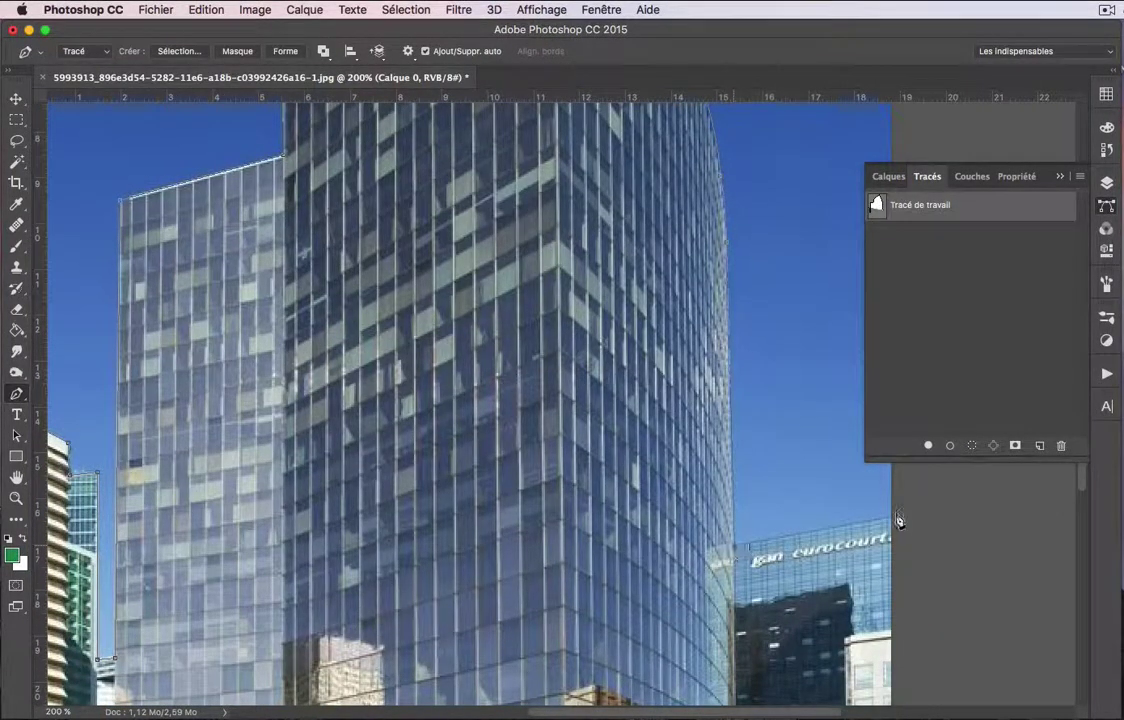
scroll(825, 381, down, 10)
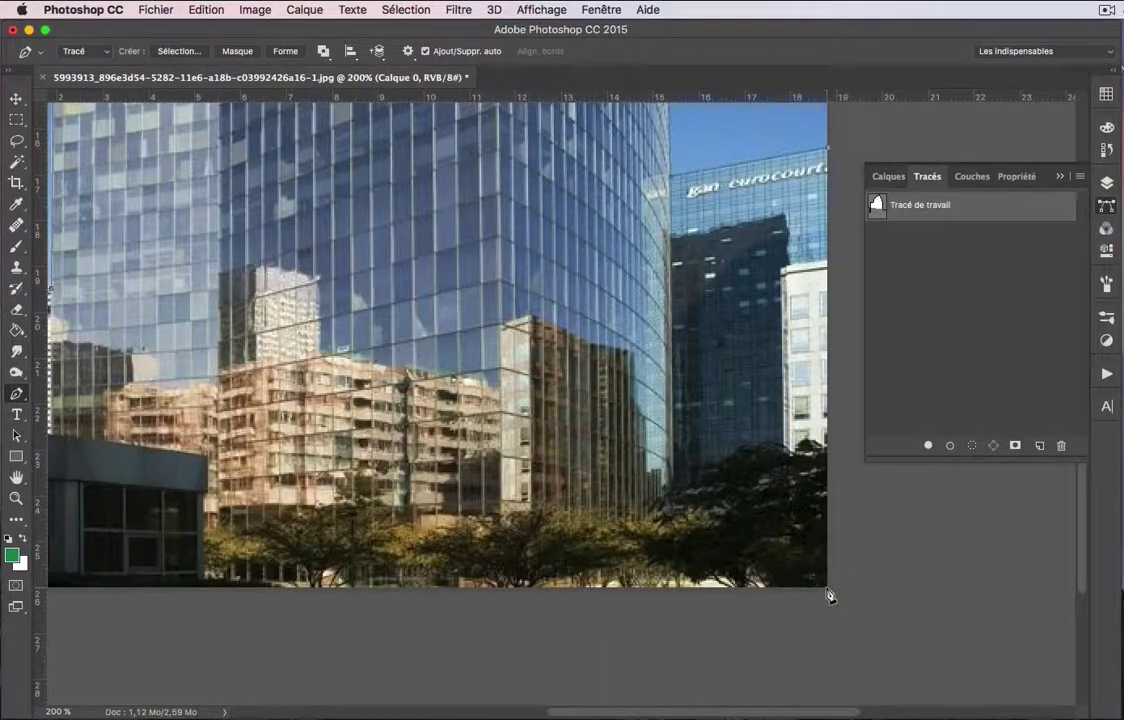
scroll(929, 532, left, 12)
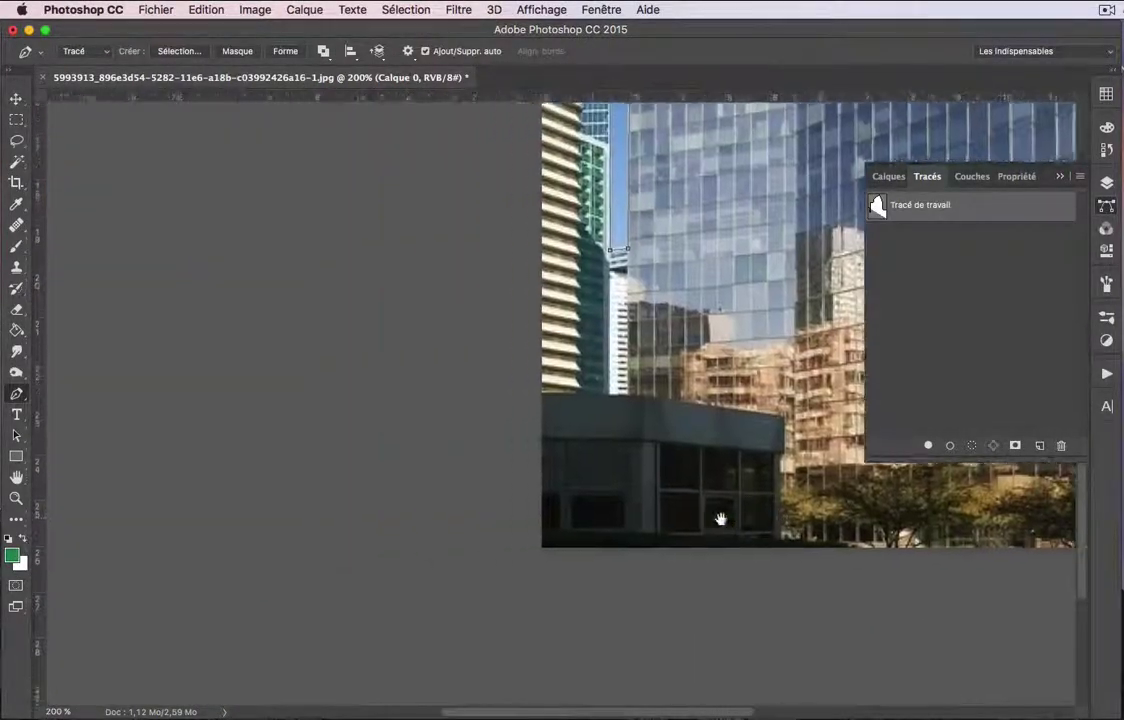
click(721, 520)
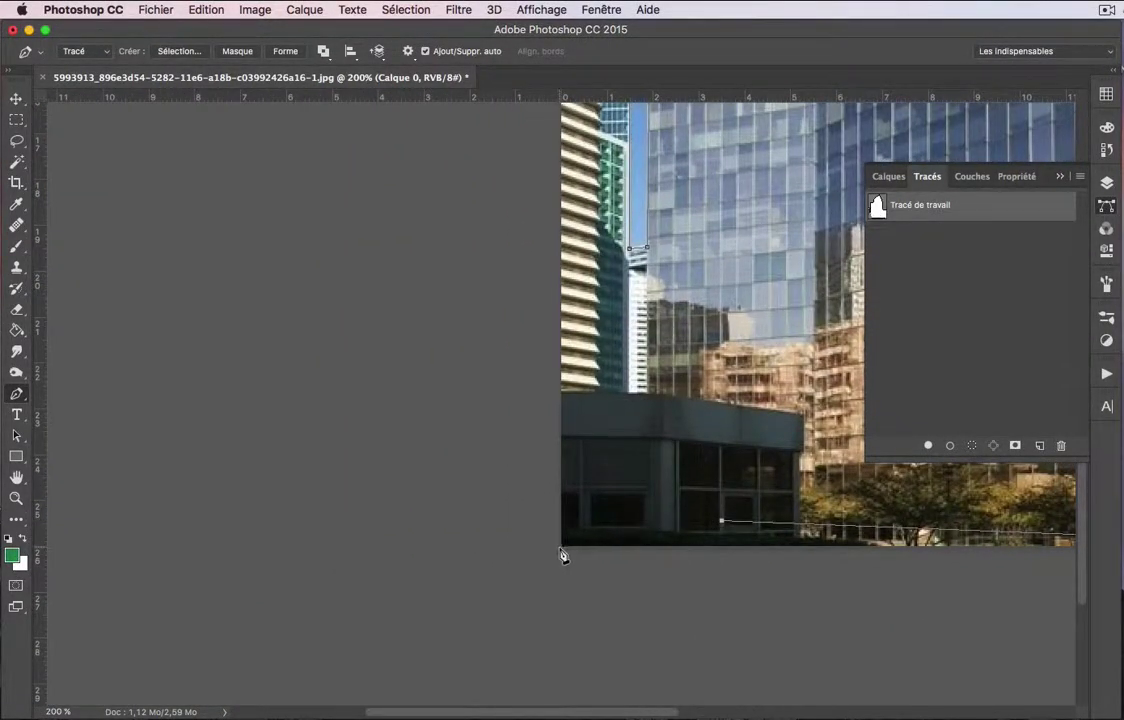
click(561, 548)
scroll(658, 452, up, 2)
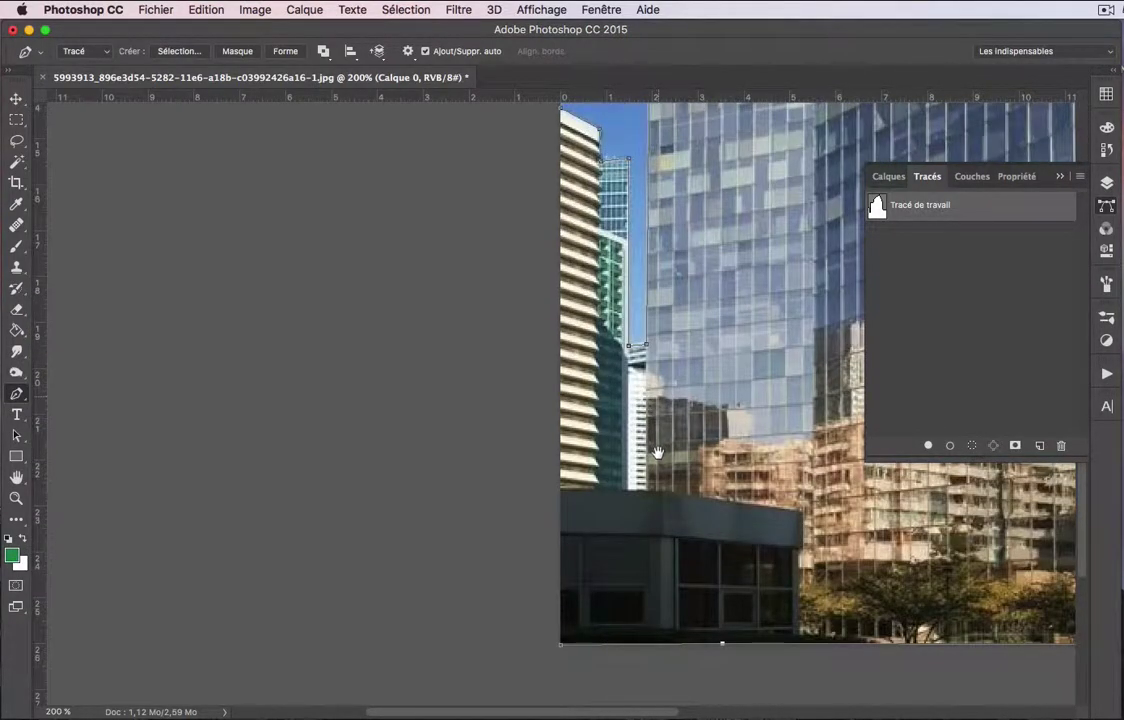
scroll(658, 452, up, 1)
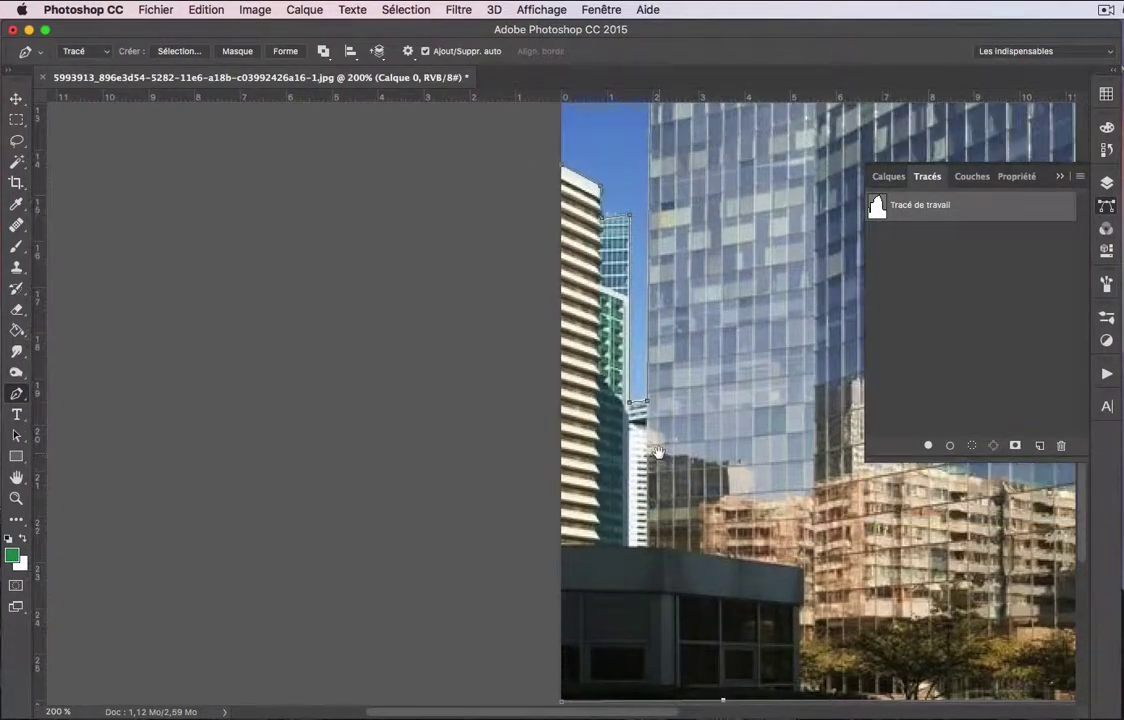
click(565, 172)
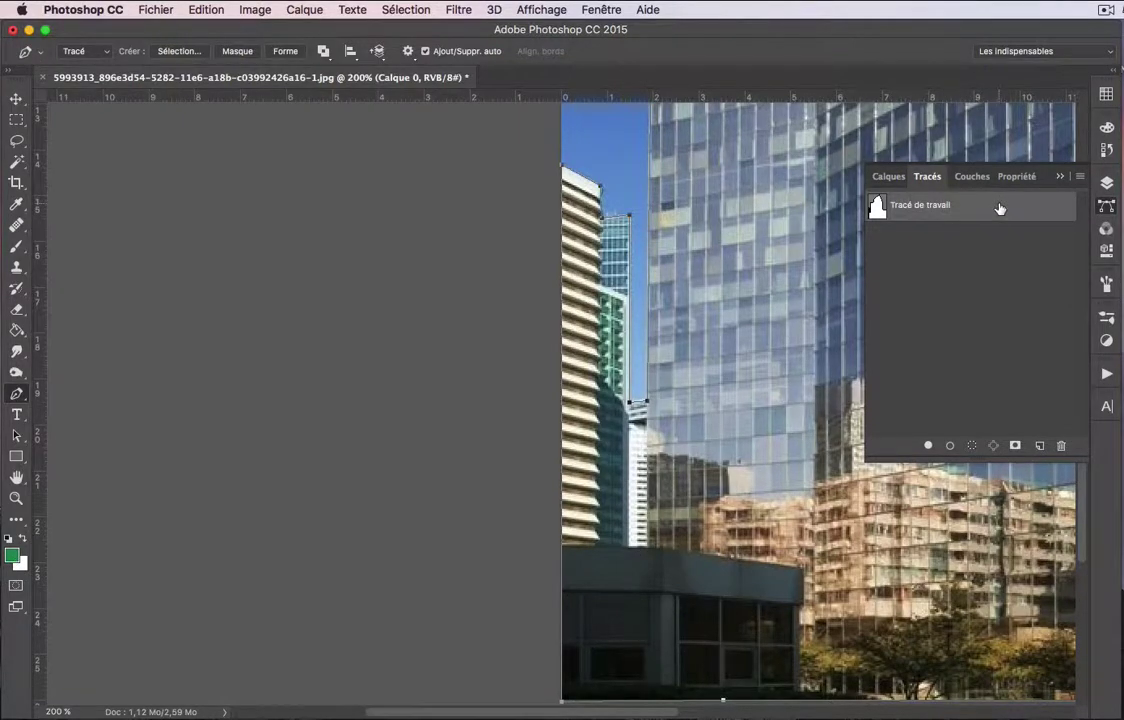
Save the work path under the name "tracé building".
double_click(944, 209)
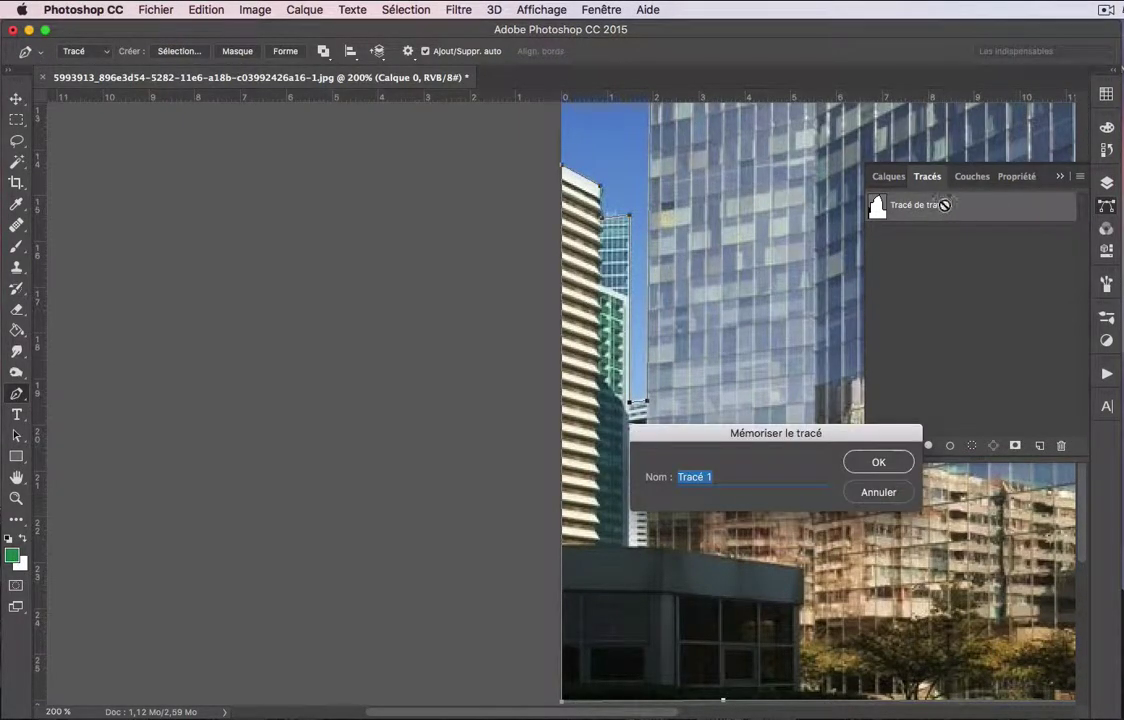
text(building)
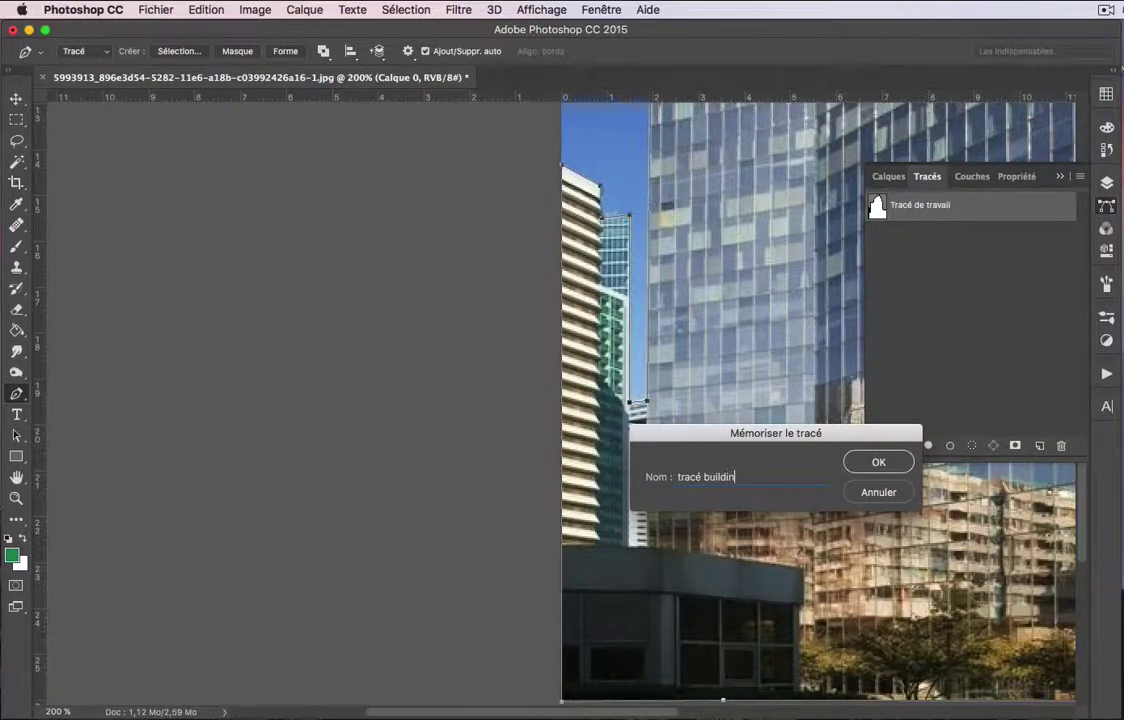
click(893, 462)
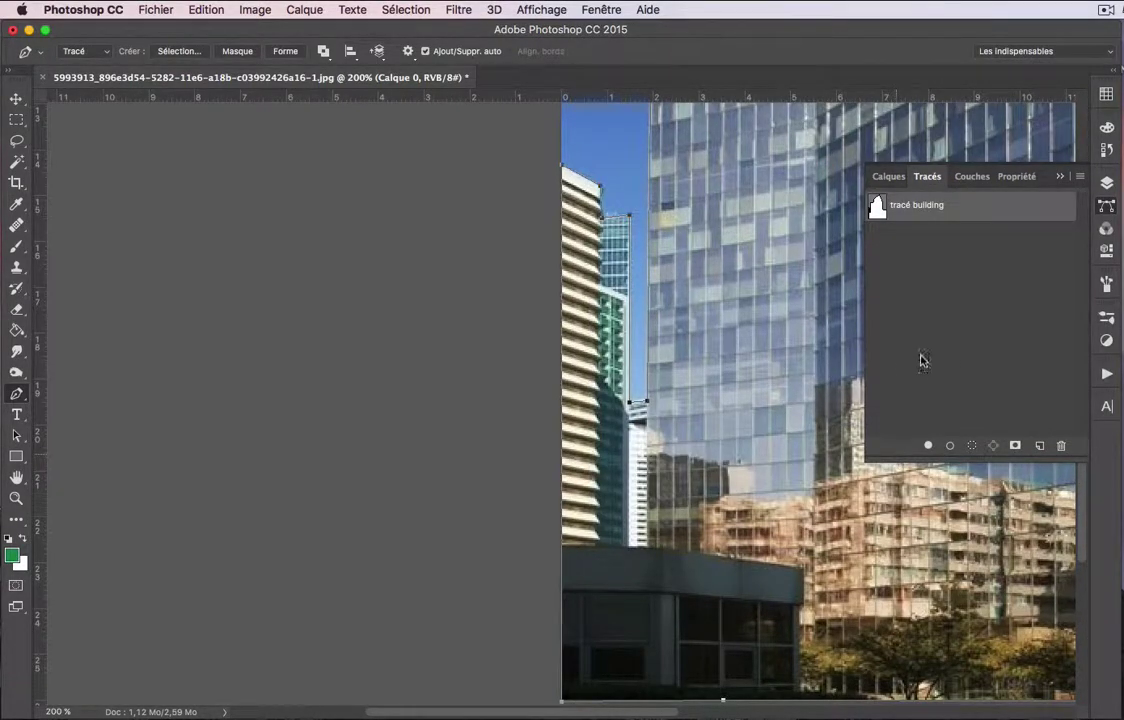
With the Direct Selection tool, refine the direction handle at the tower's peak so the curve fits the facade's edge.
key(super+minus)
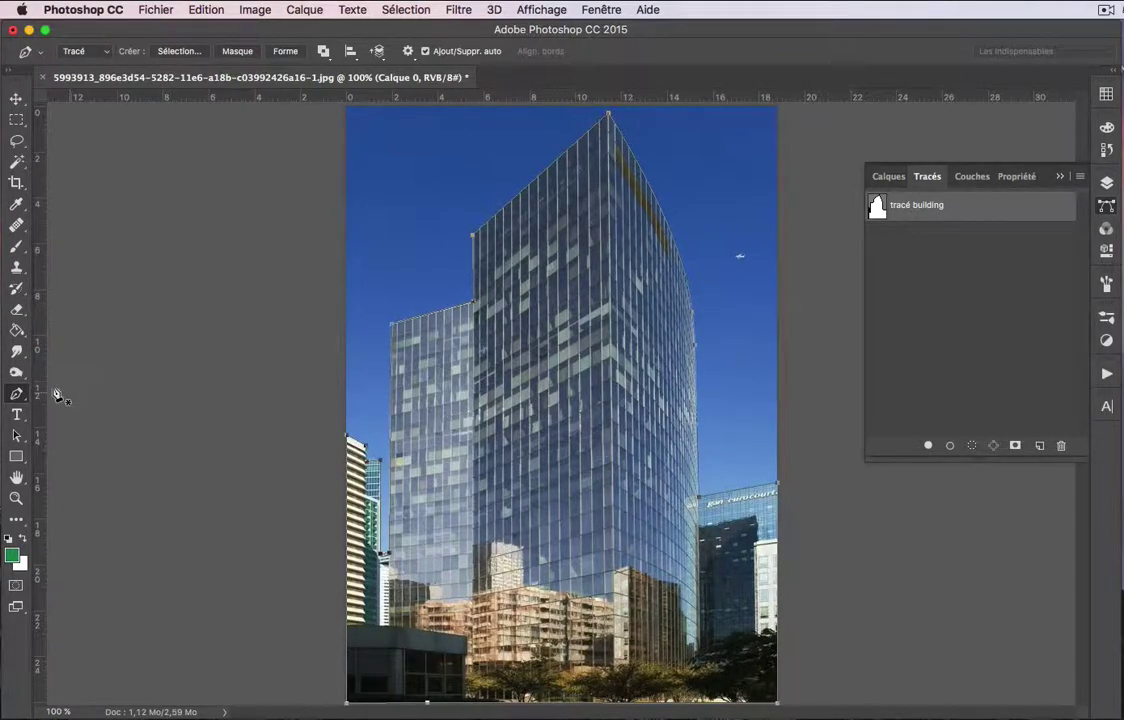
click(16, 435)
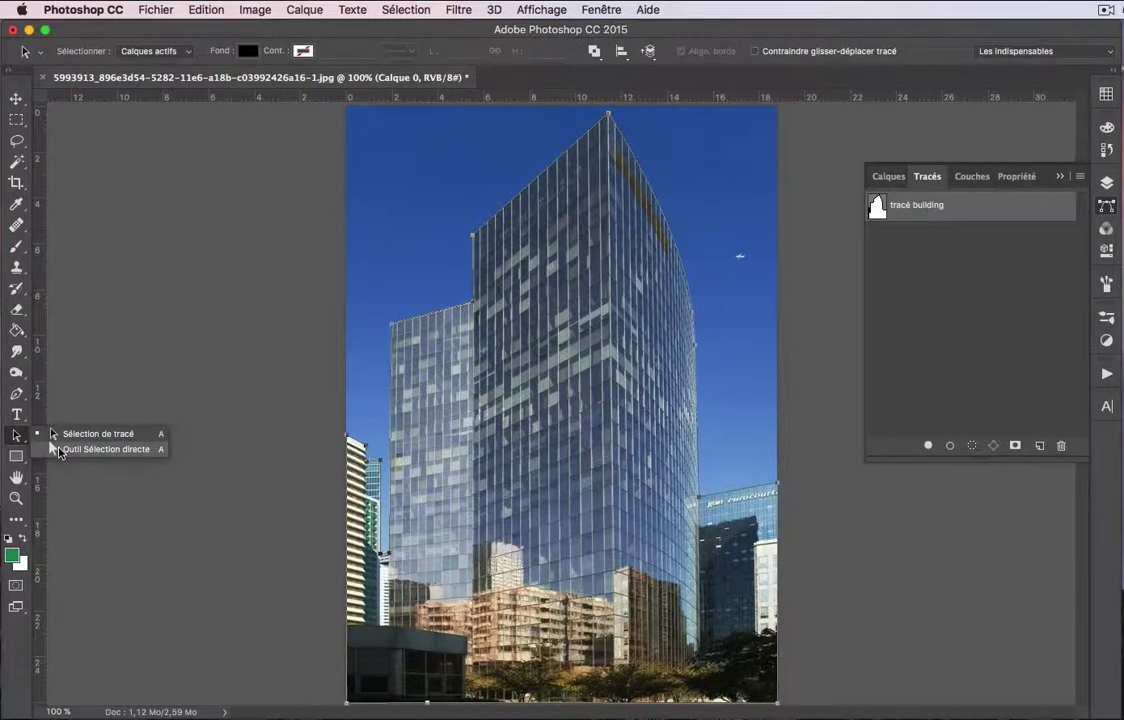
click(68, 450)
super+click(560, 158)
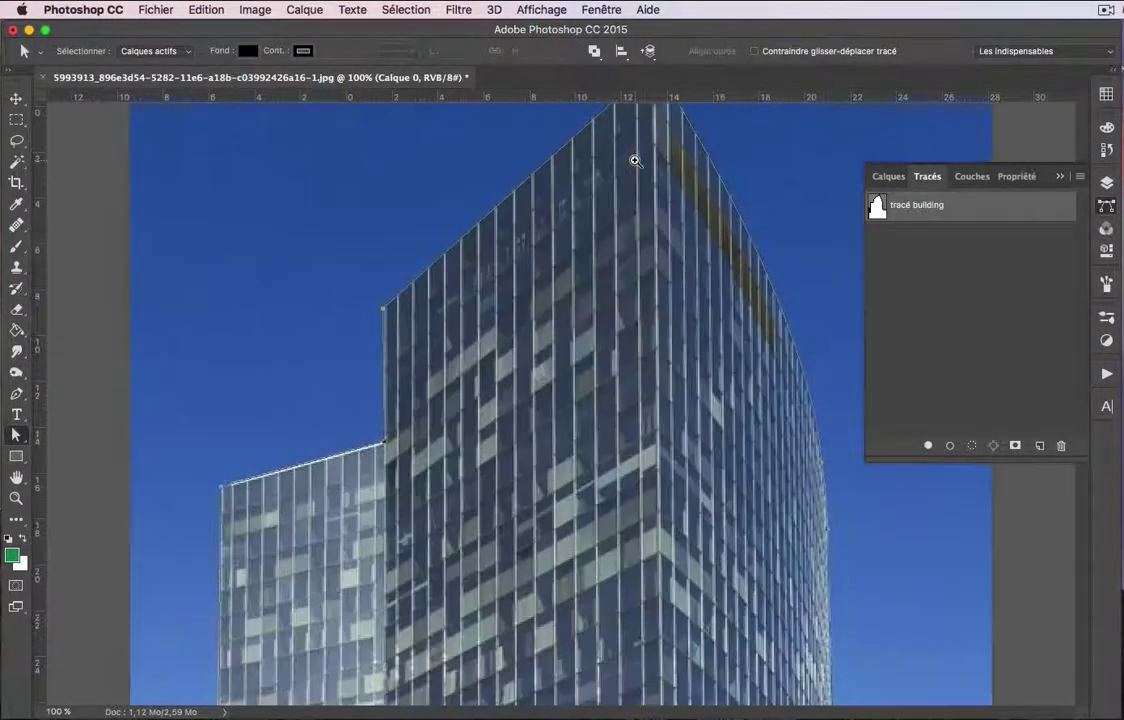
super+click(635, 160)
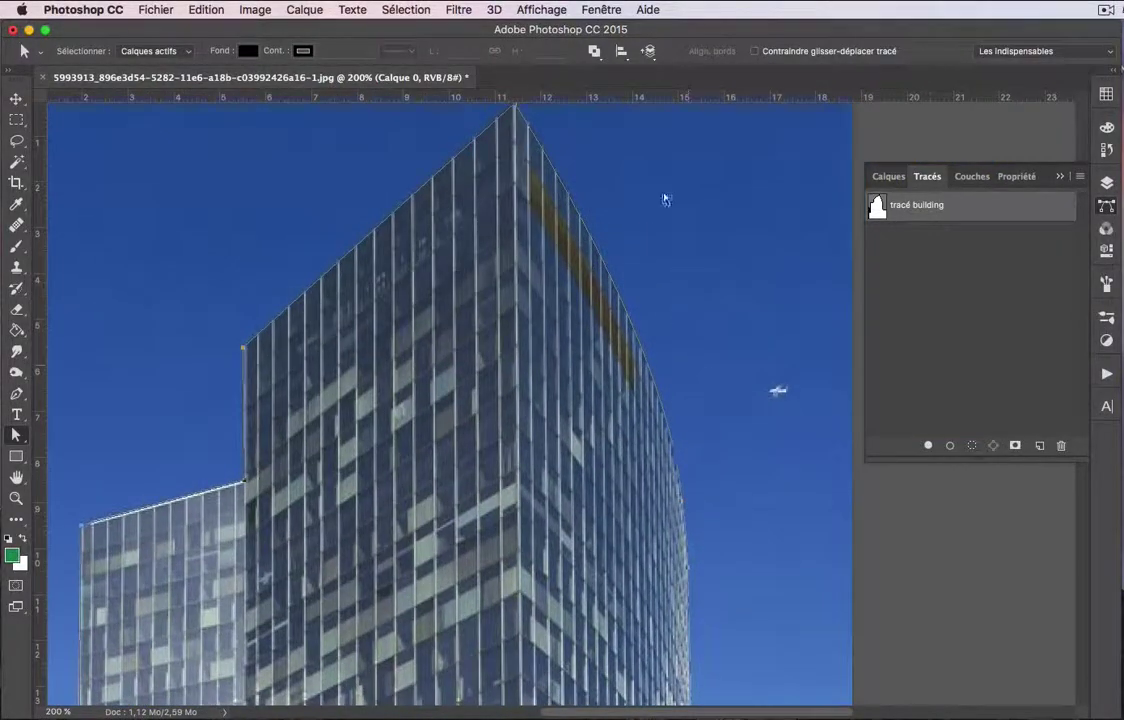
drag(552, 143, 550, 194)
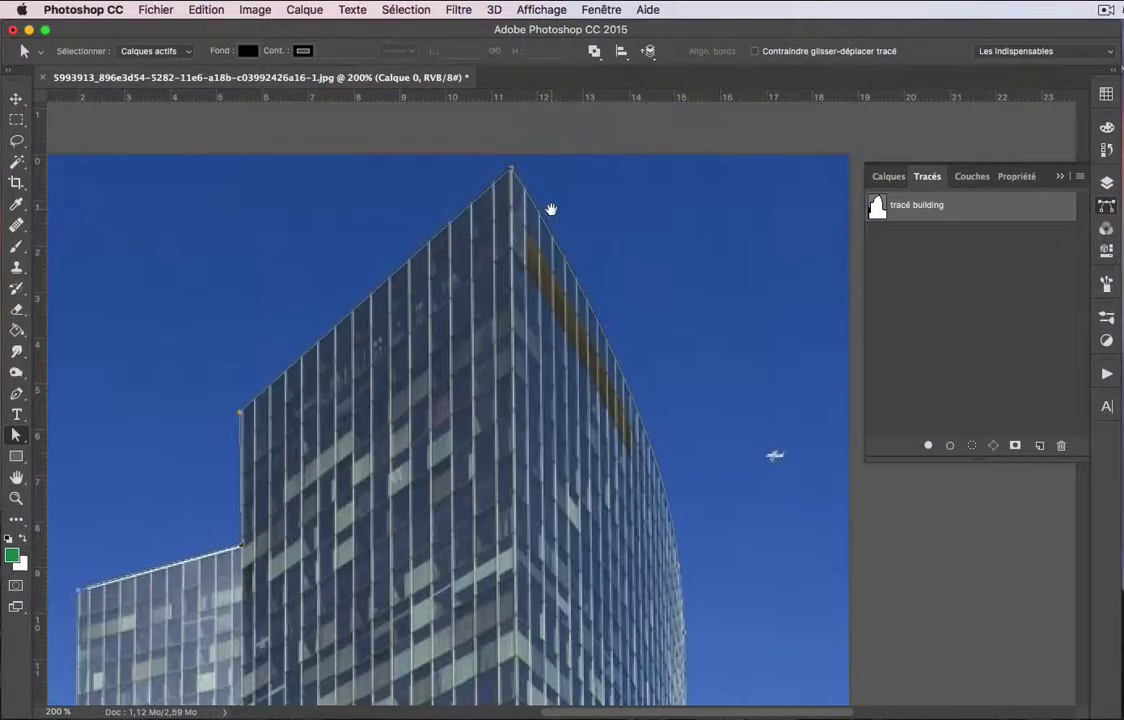
click(512, 173)
mouse_move(682, 446)
mouse_down()
mouse_move(707, 406)
mouse_move(689, 459)
mouse_up()
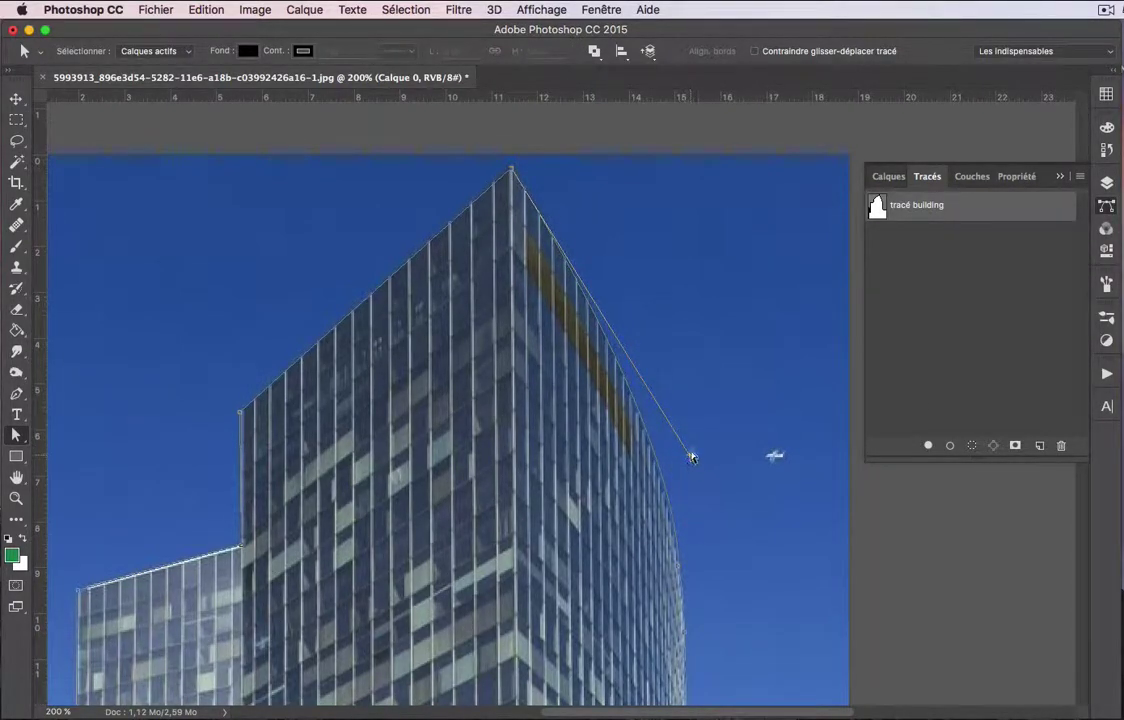
drag(597, 534, 617, 409)
Load the "tracé building" path as a selection.
key(super+minus)
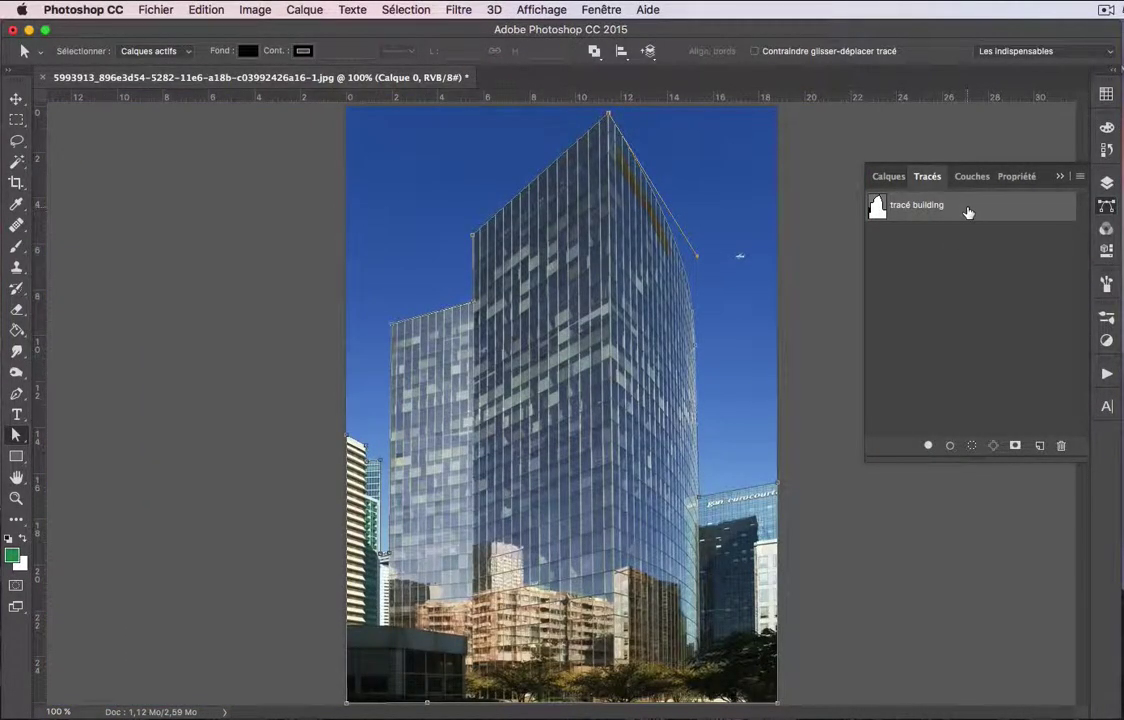
click(973, 448)
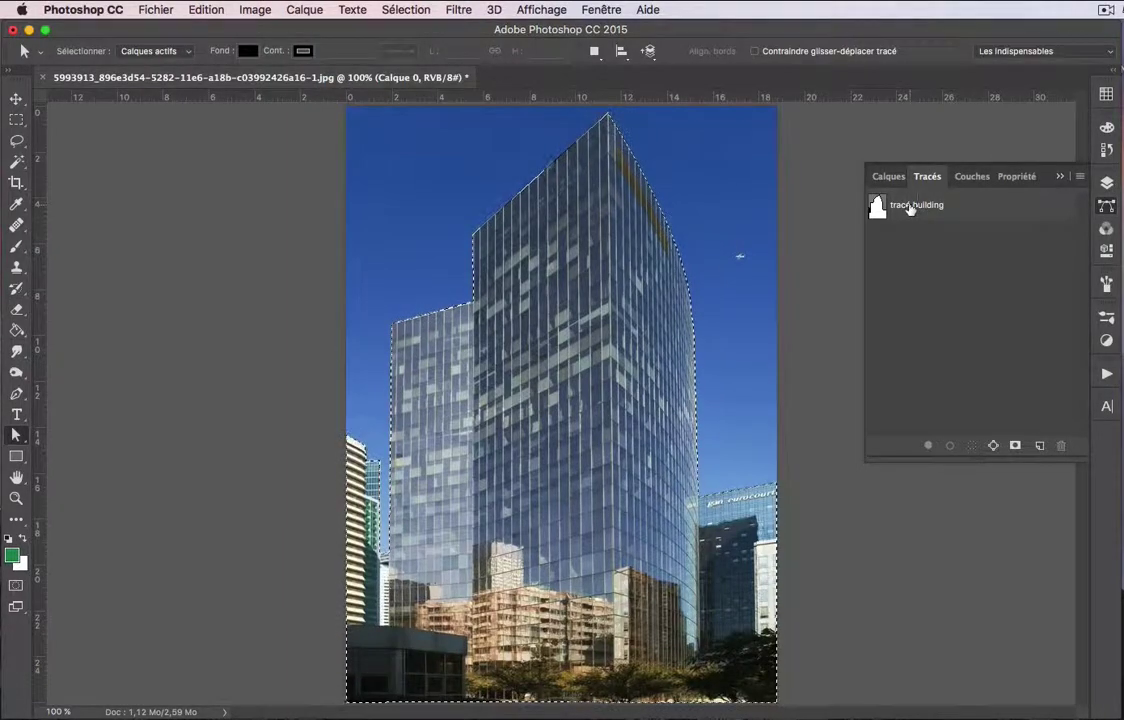
Add a layer mask to Calque 0 from the active building selection, revealing the nuag1680 clouds behind it.
click(893, 178)
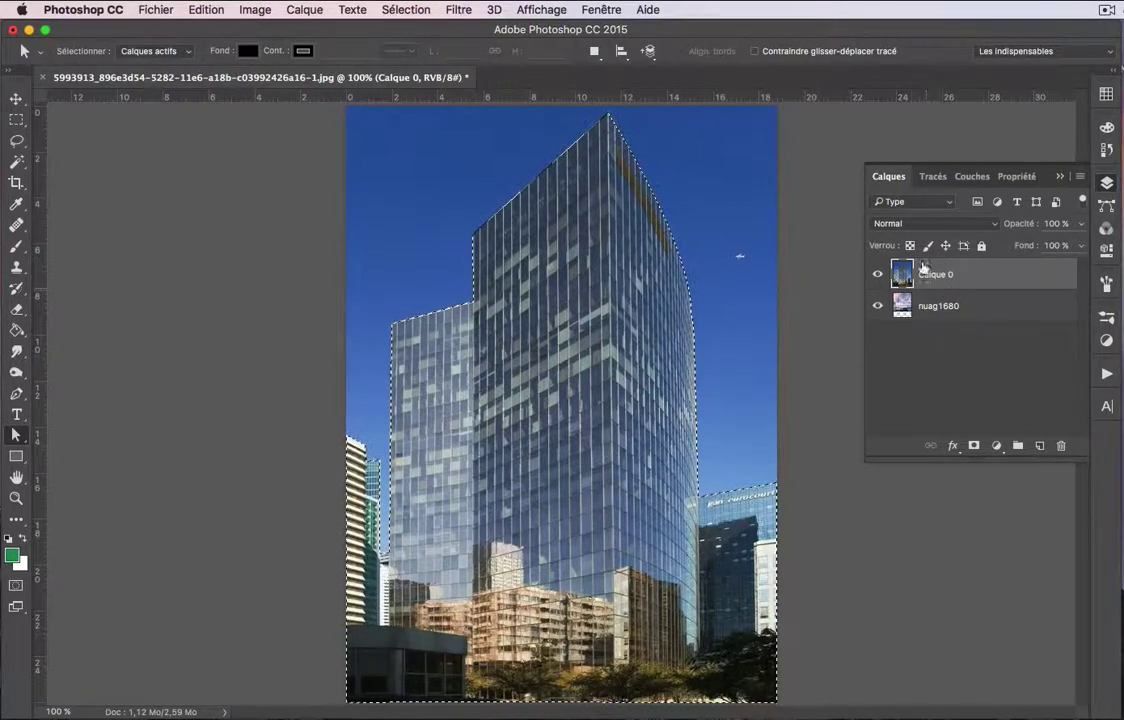
click(931, 177)
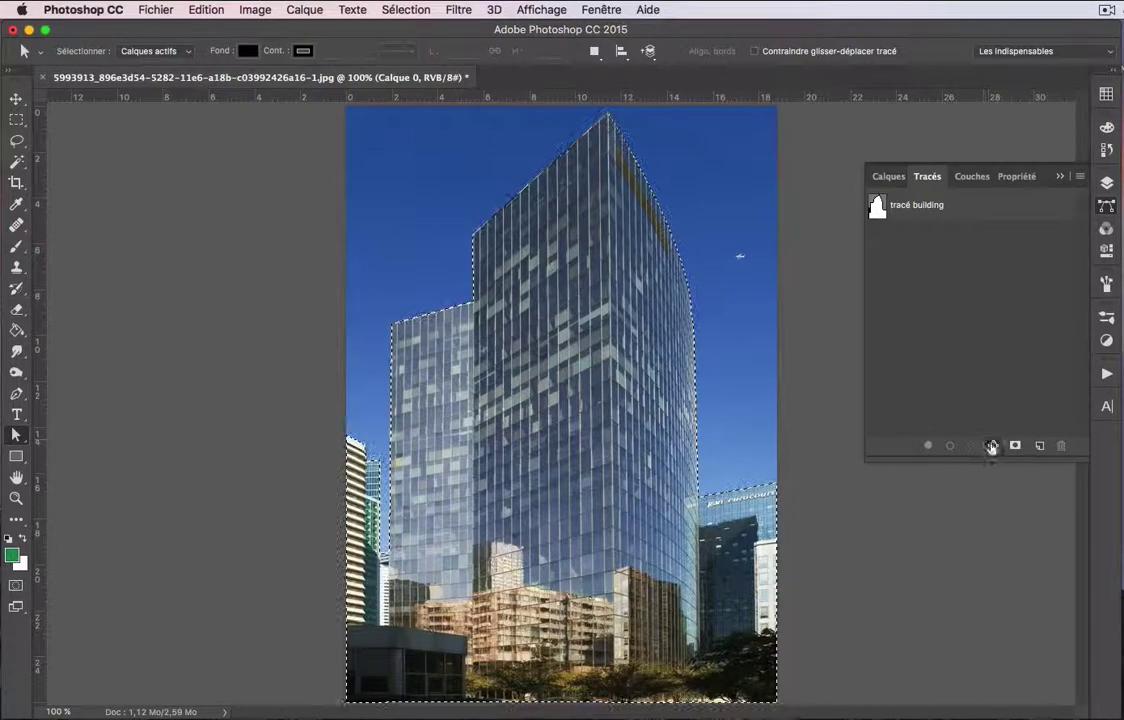
click(890, 177)
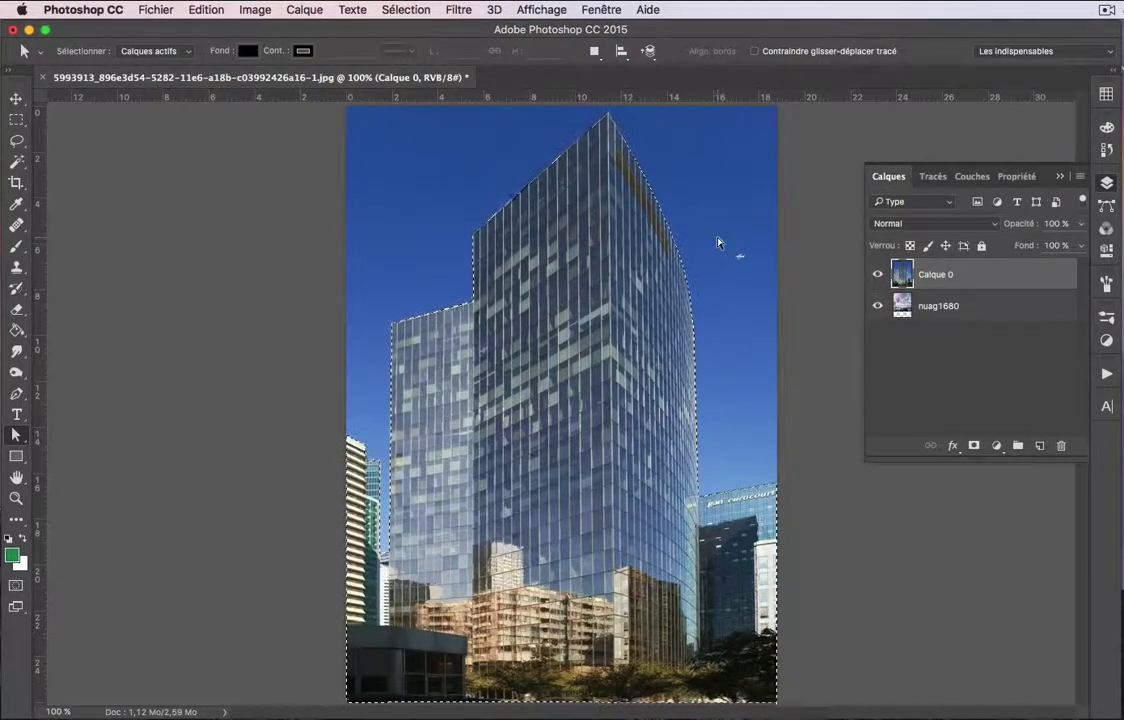
click(973, 445)
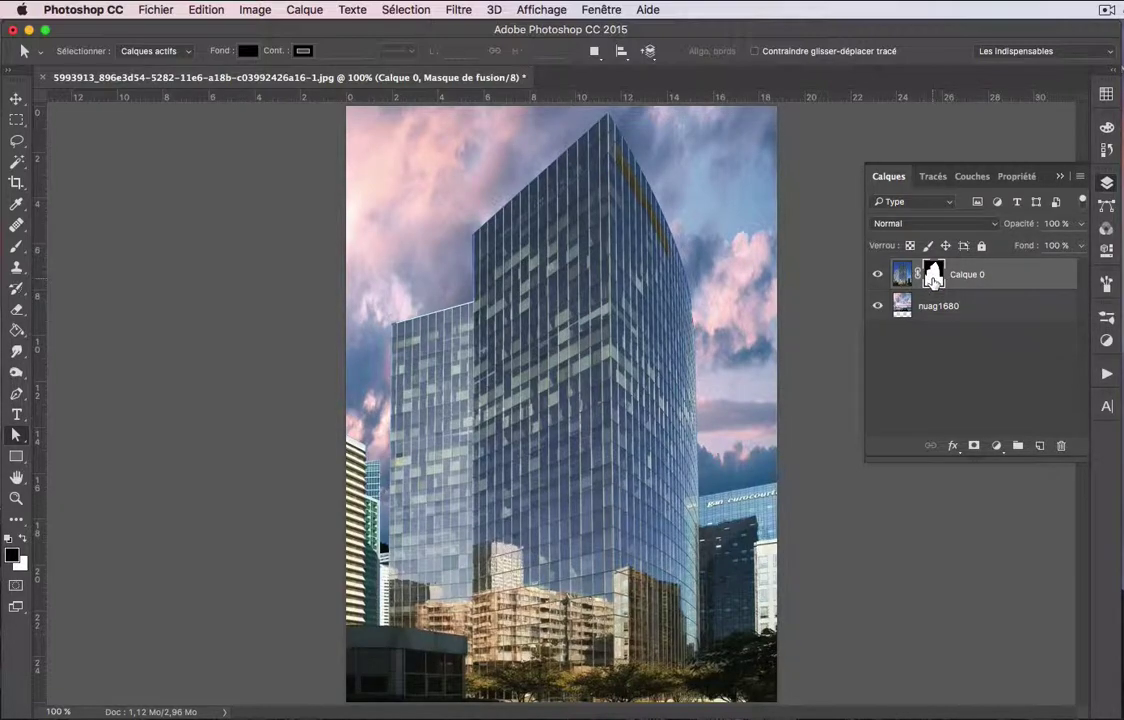
Inspect the Calque 0 mask among the channels and check the cutout by temporarily hiding the nuag1680 cloud layer.
click(970, 177)
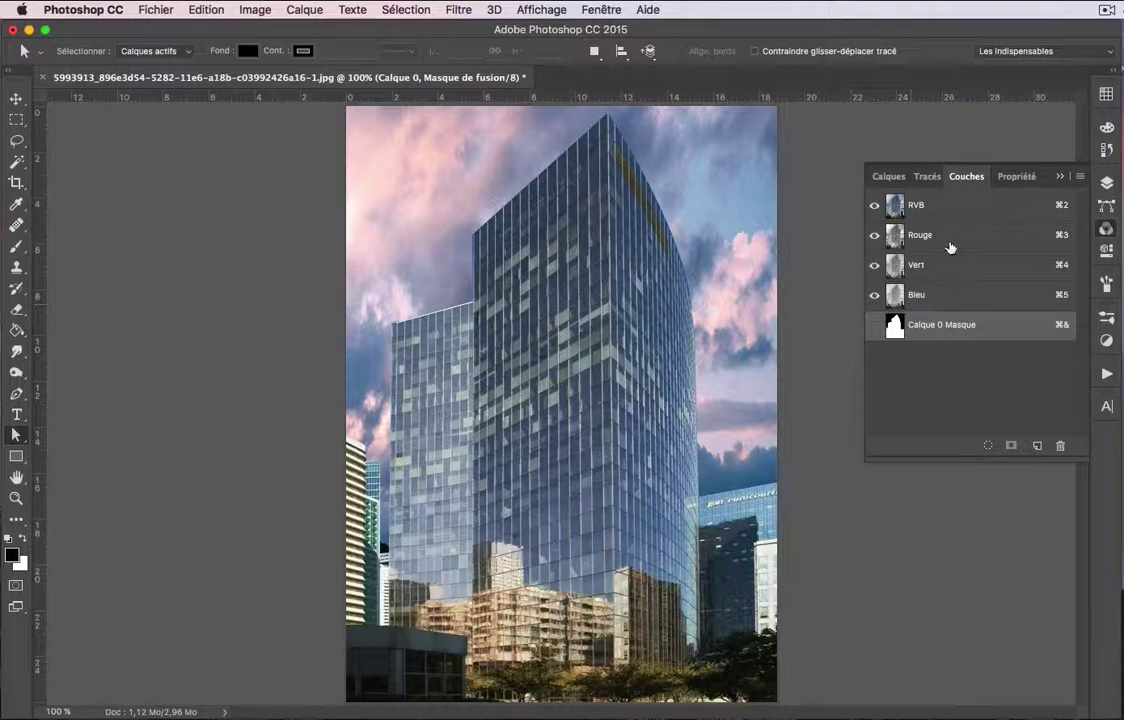
click(887, 177)
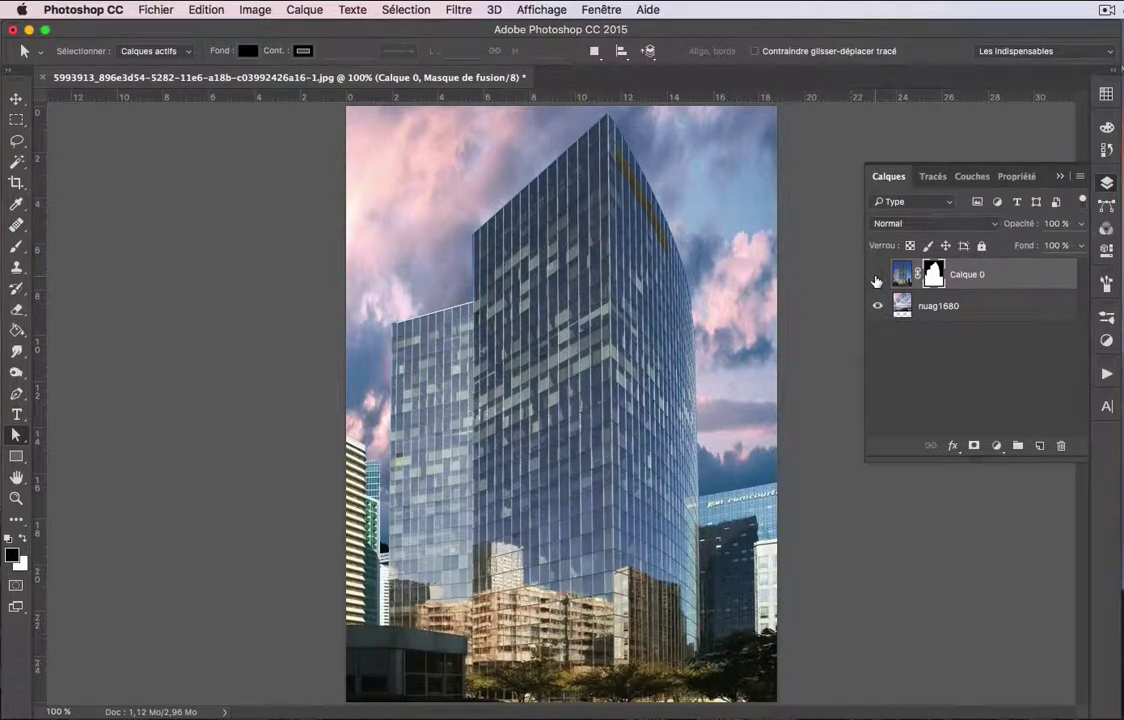
alt+click(878, 306)
alt+click(878, 306)
click(878, 306)
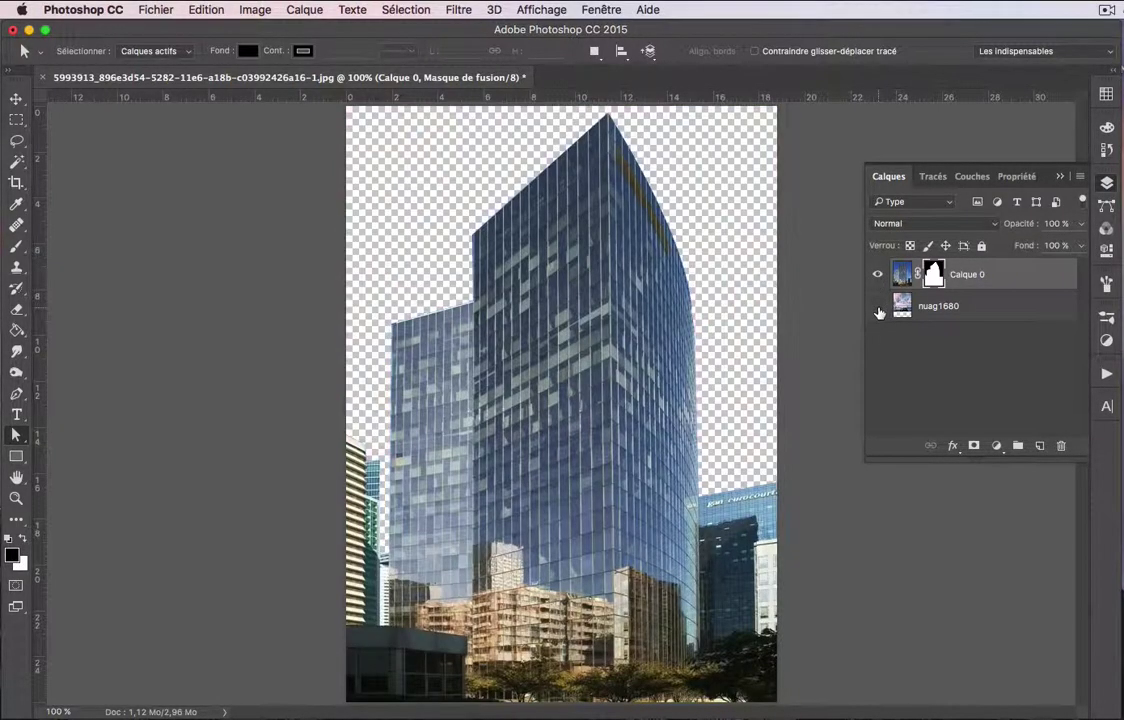
click(878, 306)
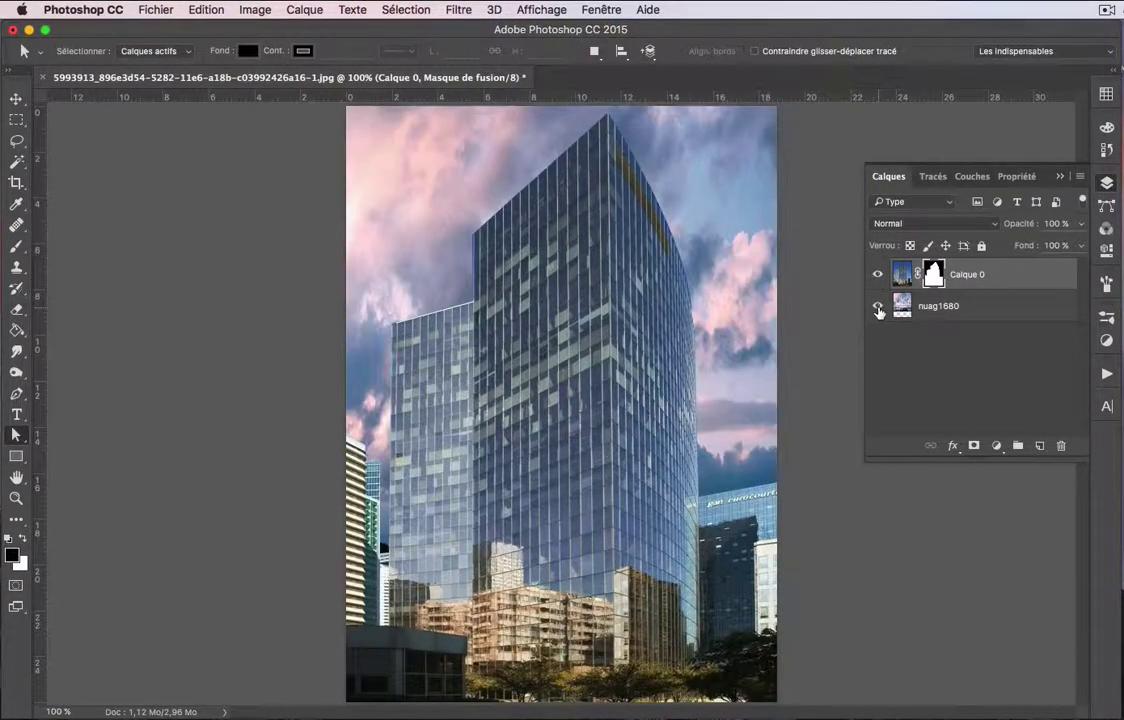
Activate the saved "tracé building" path and display its anchor points with the Direct Selection tool.
click(931, 177)
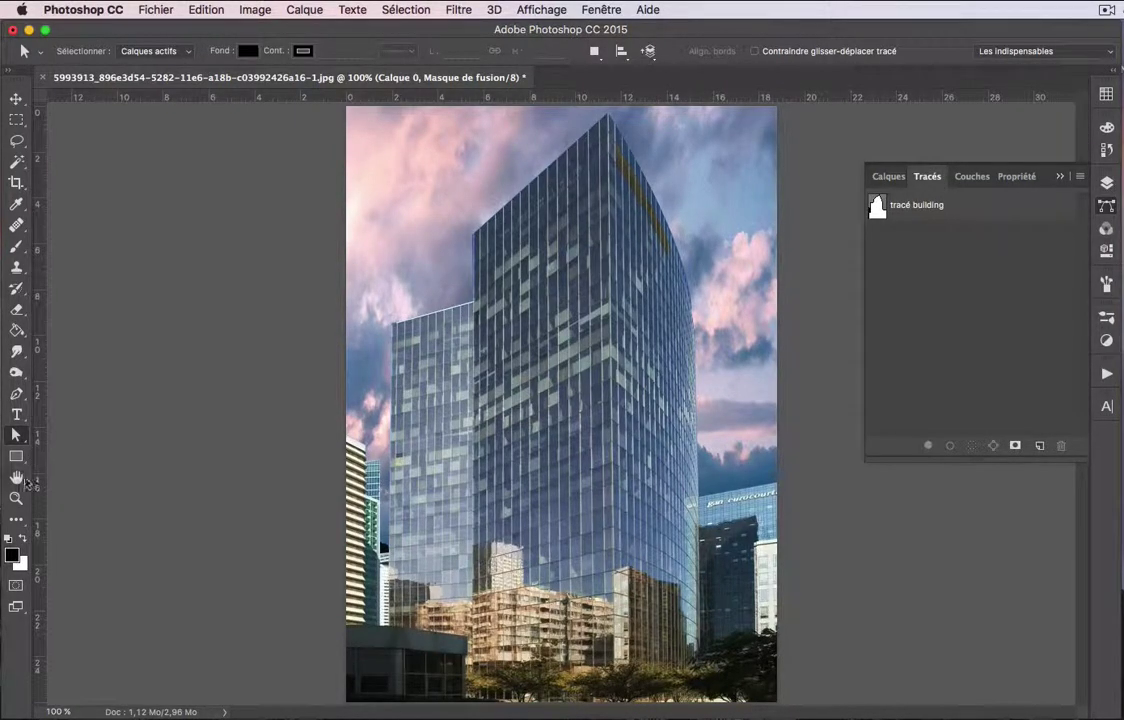
click(17, 393)
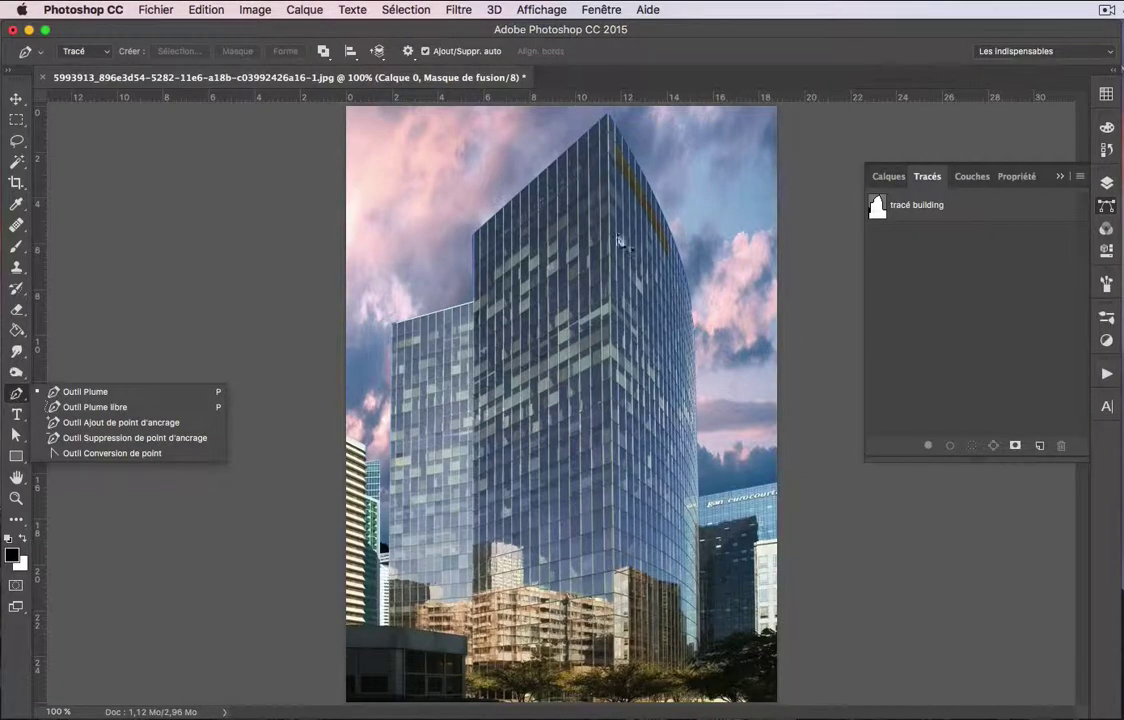
click(917, 212)
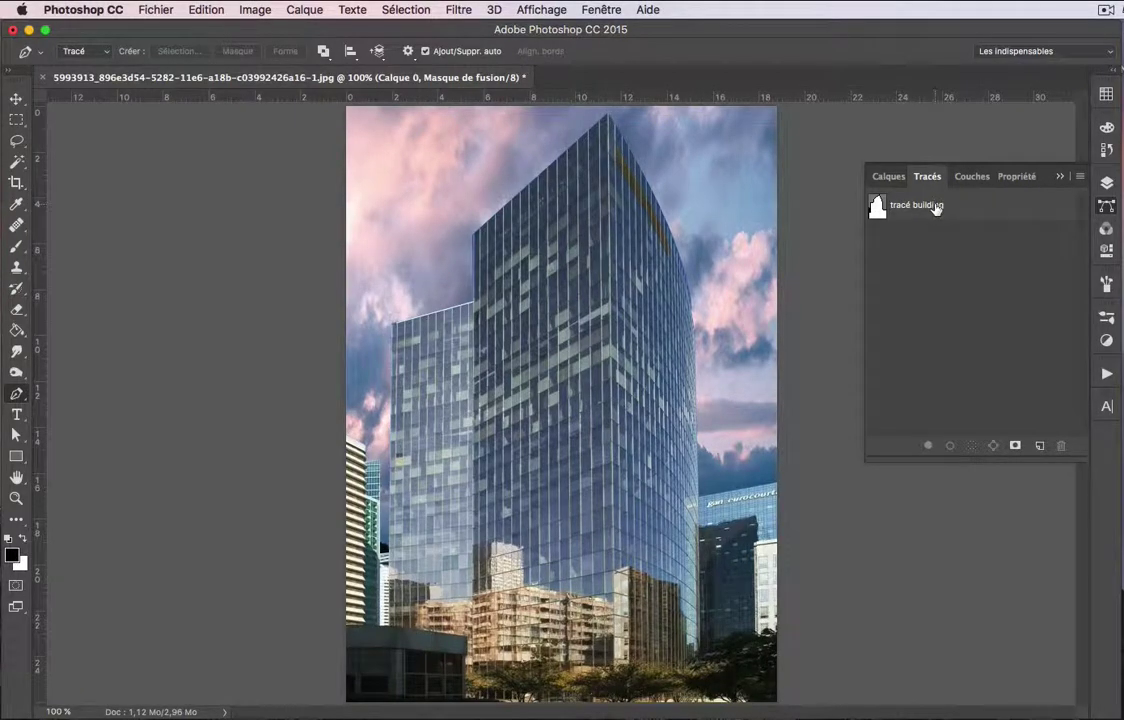
click(935, 208)
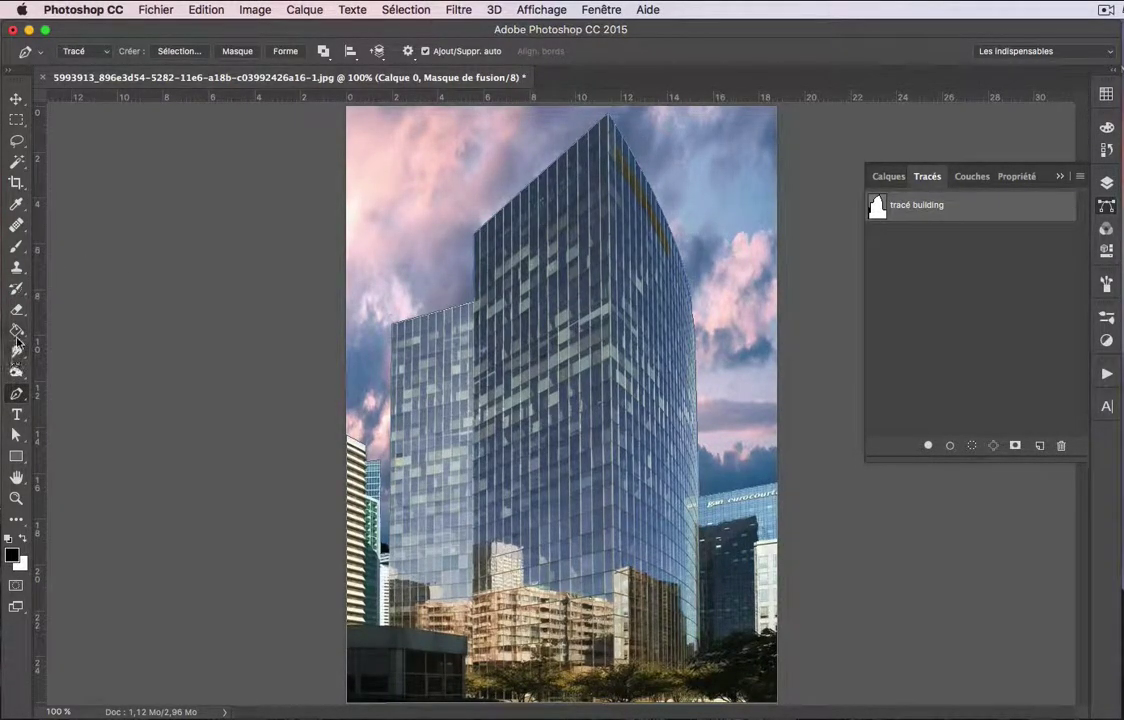
click(17, 435)
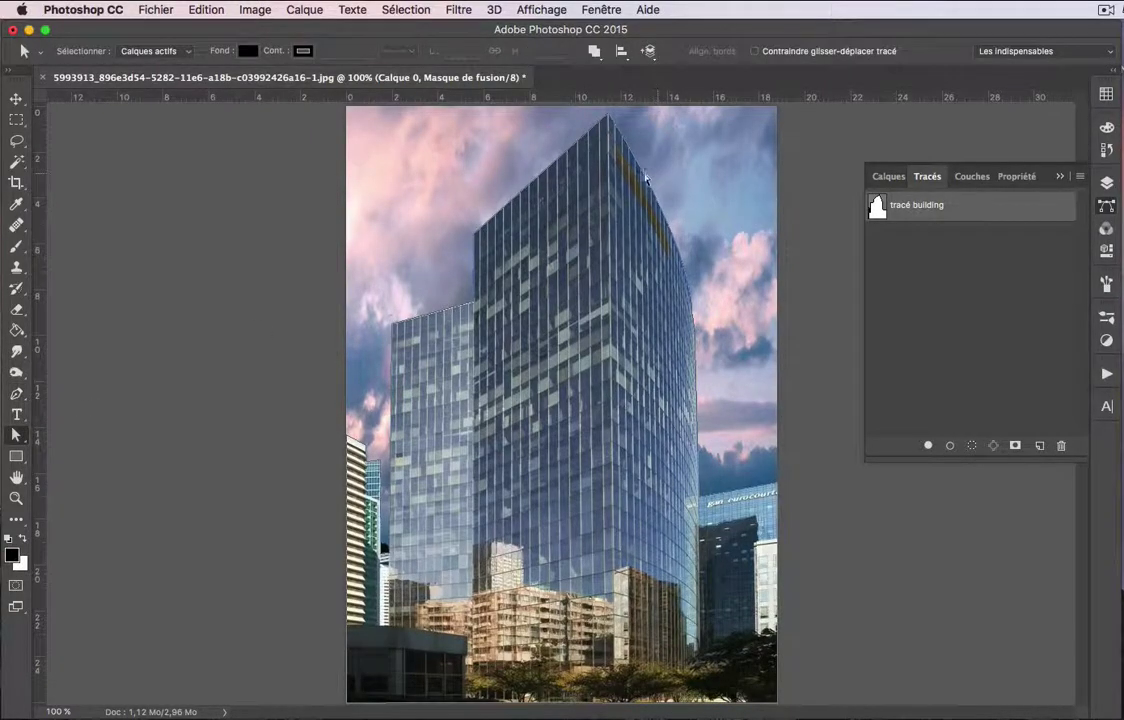
click(566, 153)
Examine the path's anchor points and direction handles along the tower's outline at 300% magnification.
scroll(602, 263, up, 5)
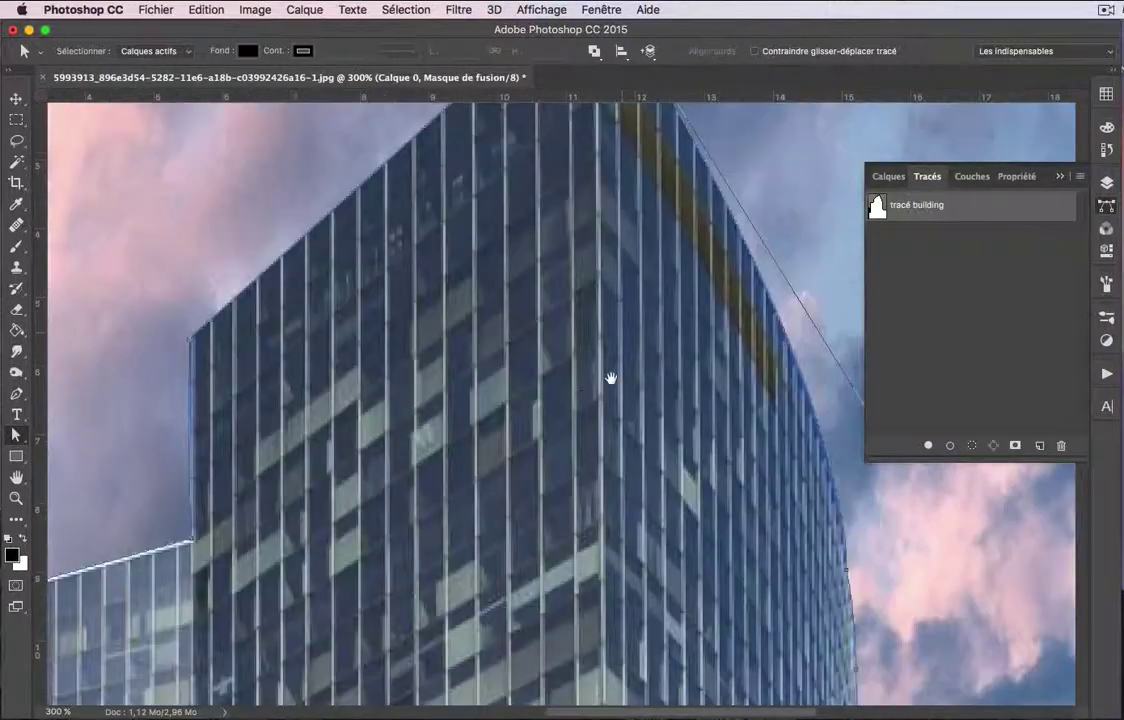
scroll(611, 378, up, 5)
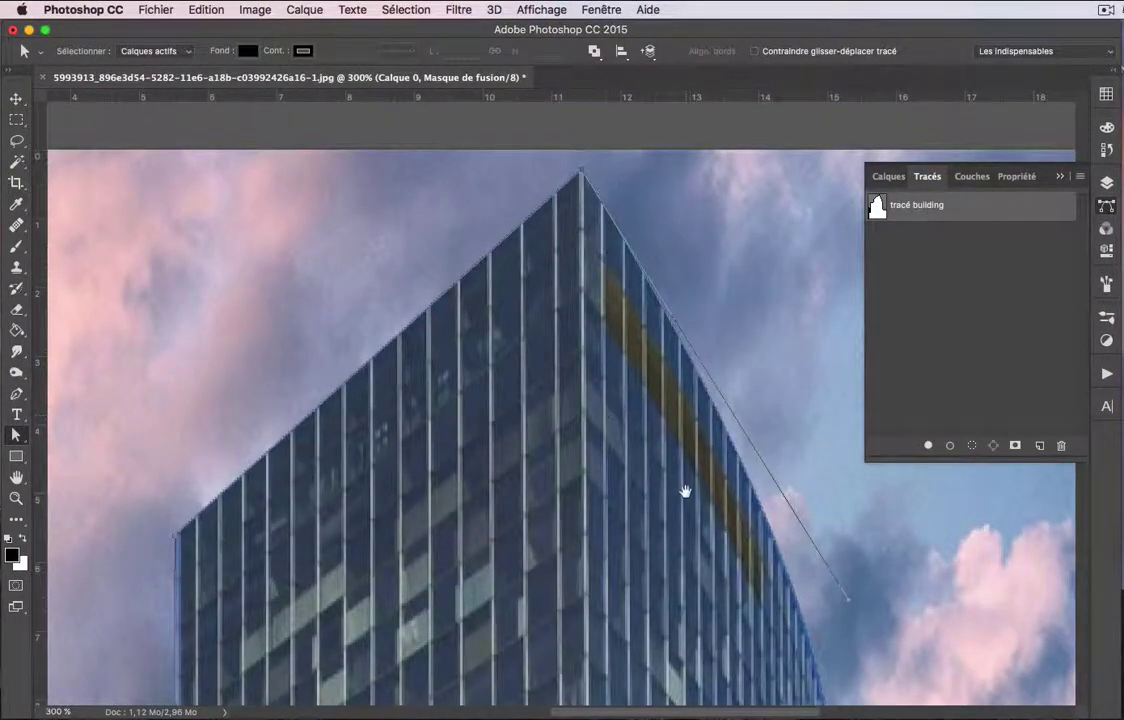
scroll(647, 319, down, 8)
scroll(647, 319, right, 2)
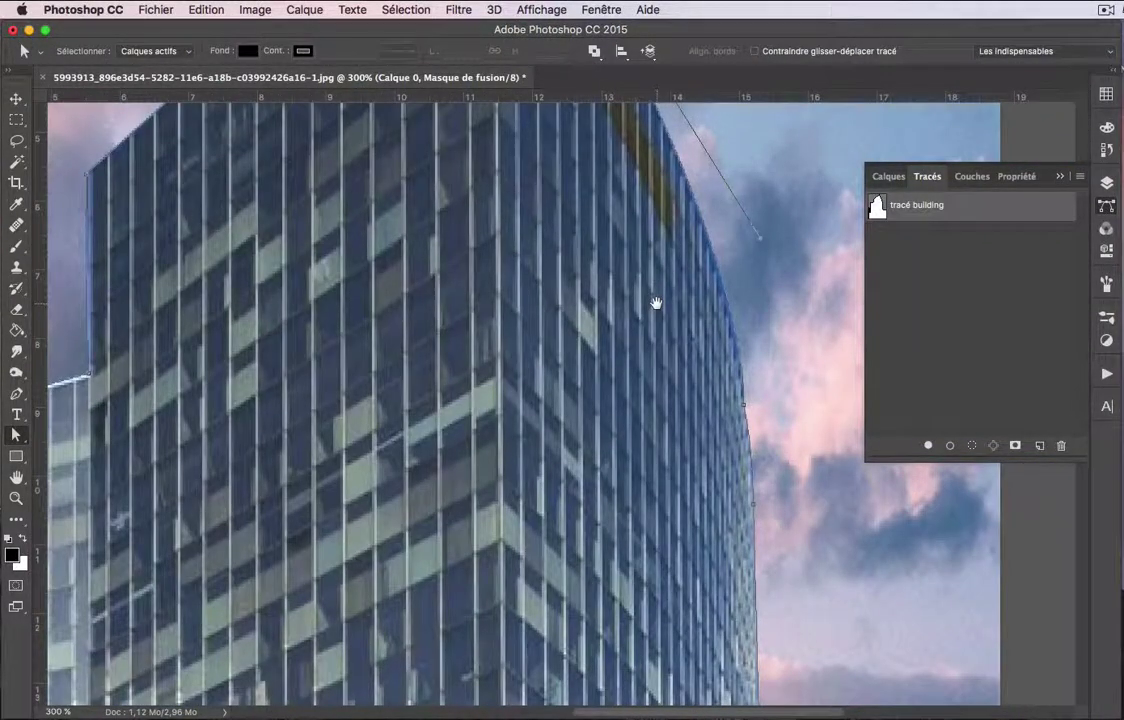
scroll(760, 434, down, 5)
scroll(760, 434, right, 2)
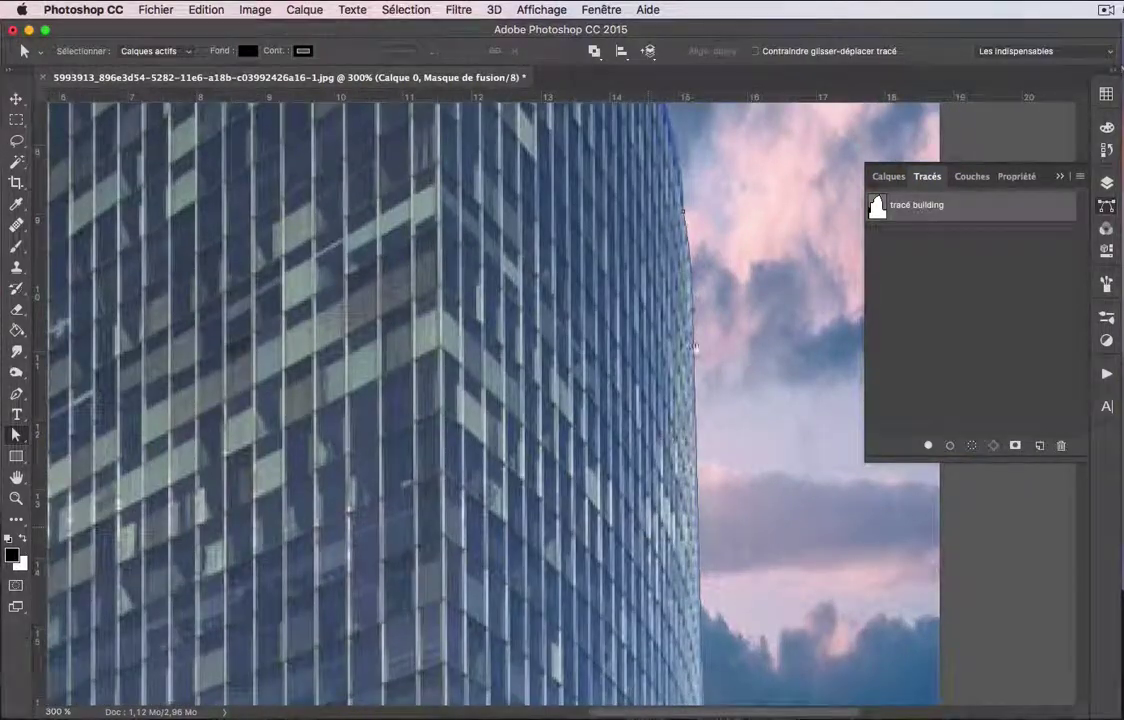
scroll(695, 347, down, 3)
scroll(695, 347, left, 2)
scroll(560, 380, left, 5)
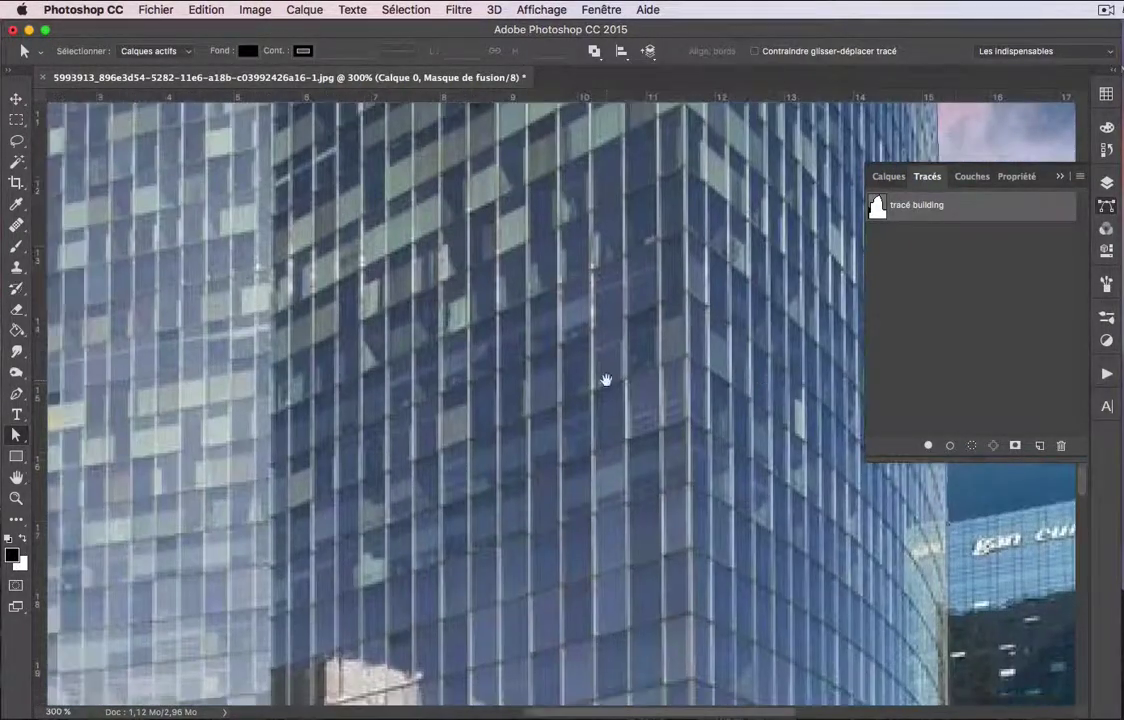
scroll(606, 380, down, 4)
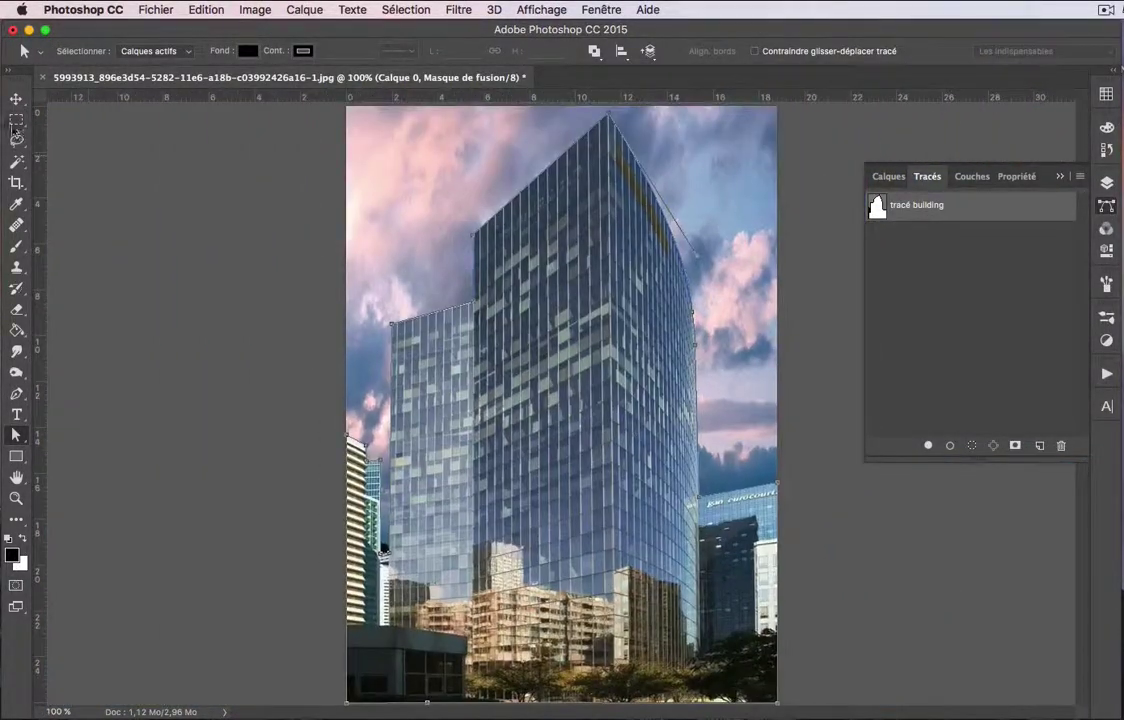
click(15, 121)
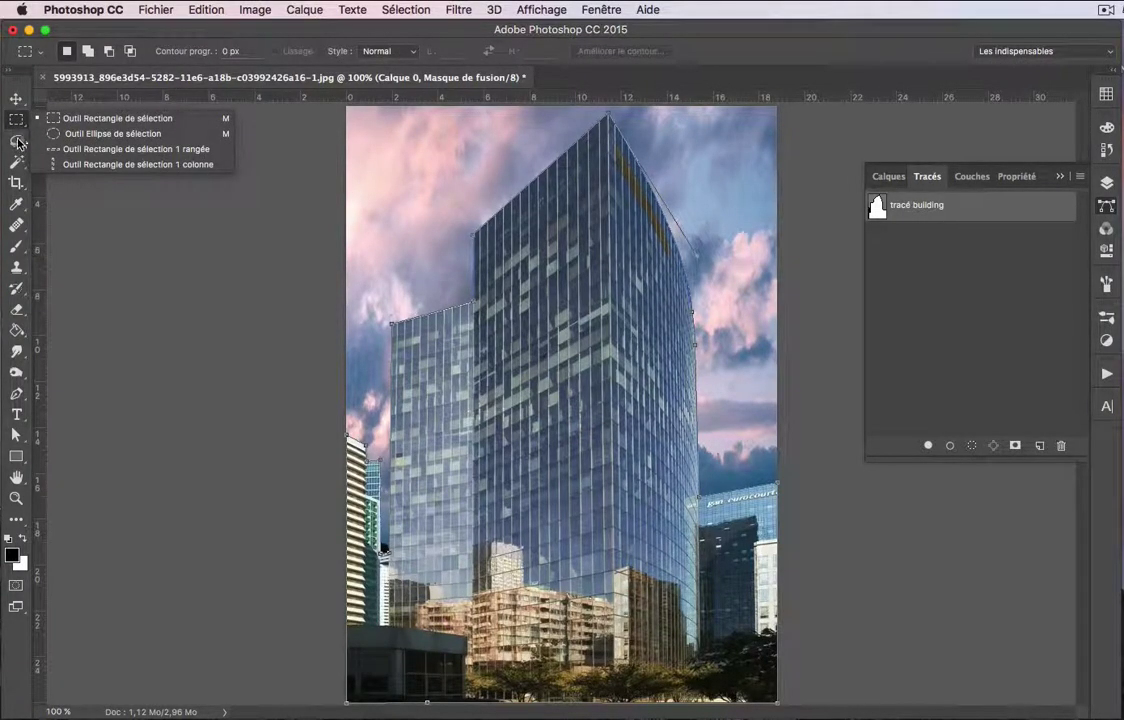
click(16, 143)
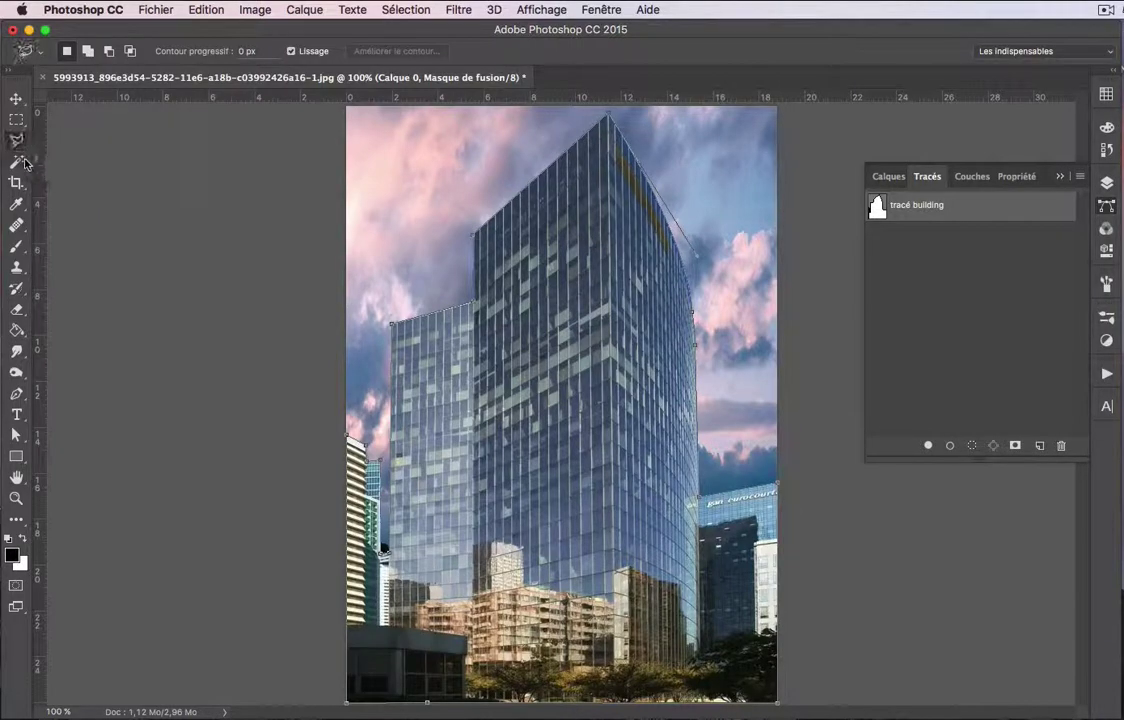
click(16, 162)
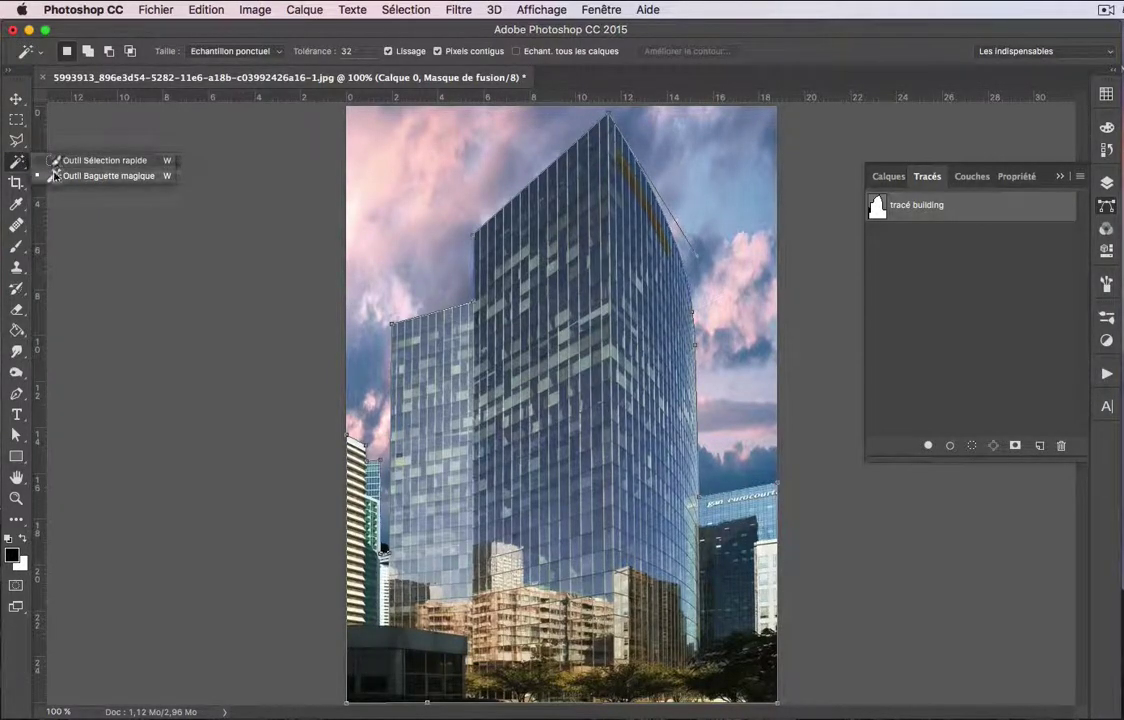